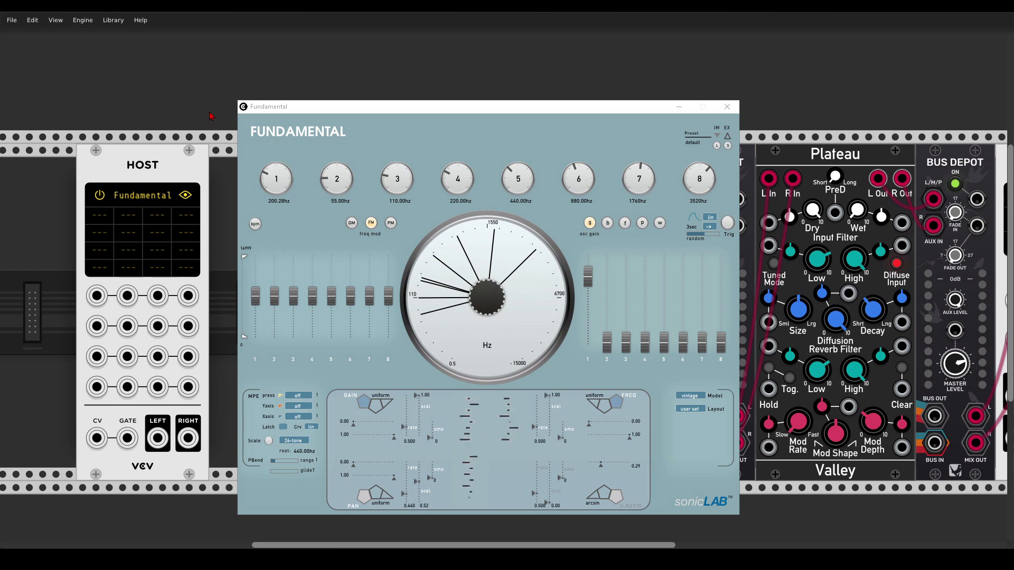
# - Patch the HOST module's left and right outputs into the first GIG BUS module's L/M/P and R inputs
pyautogui.click(364, 154)
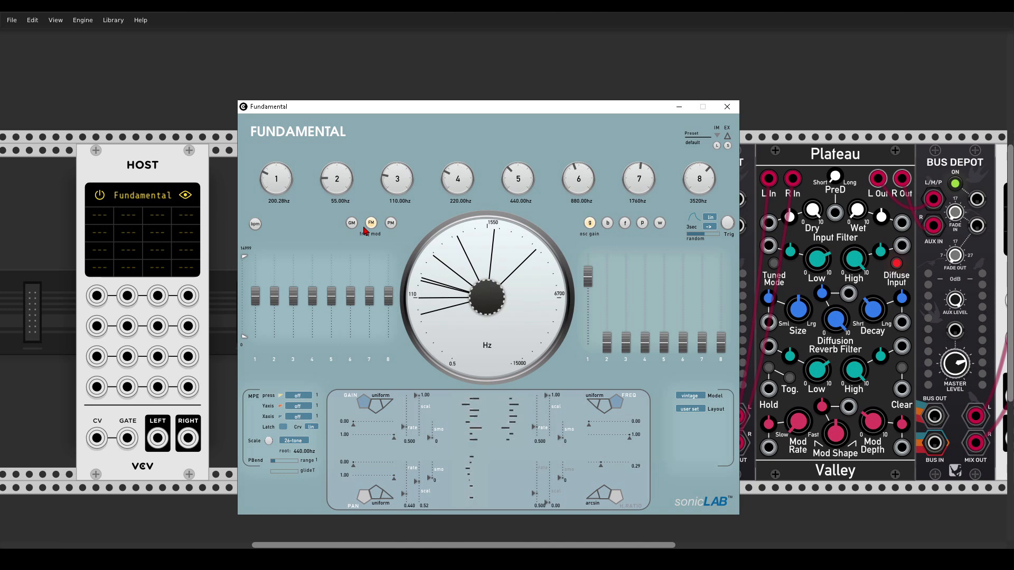
pyautogui.moveTo(362, 110); pyautogui.dragTo(726, 100)
pyautogui.moveTo(502, 236); pyautogui.dragTo(399, 225)
pyautogui.moveTo(54, 423); pyautogui.dragTo(84, 423)
pyautogui.moveTo(312, 297); pyautogui.dragTo(450, 290)
pyautogui.moveTo(731, 100); pyautogui.dragTo(418, 100)
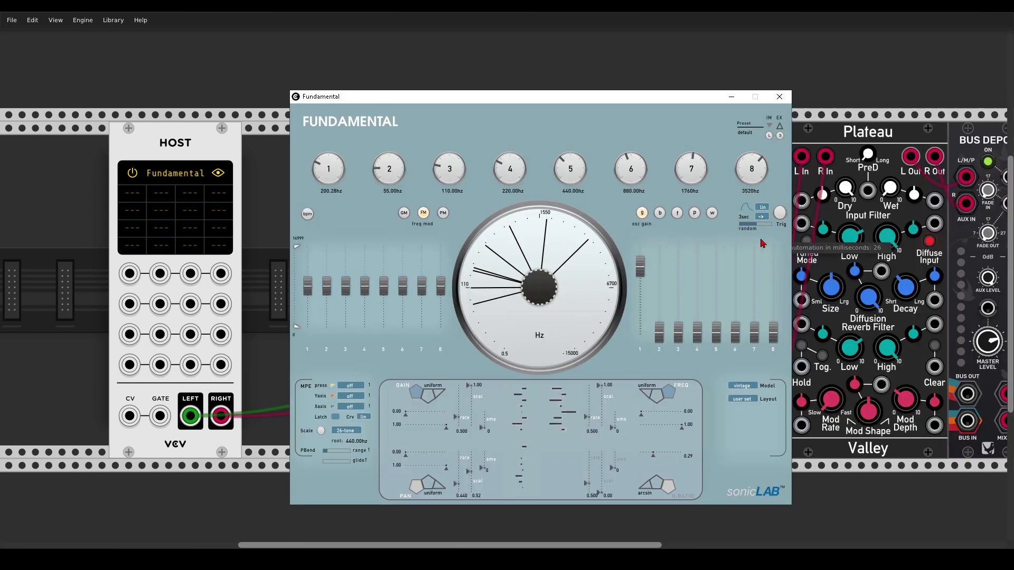
# - Start the Trig automation and raise the gains of oscillators 4 to 7
pyautogui.click(781, 216)
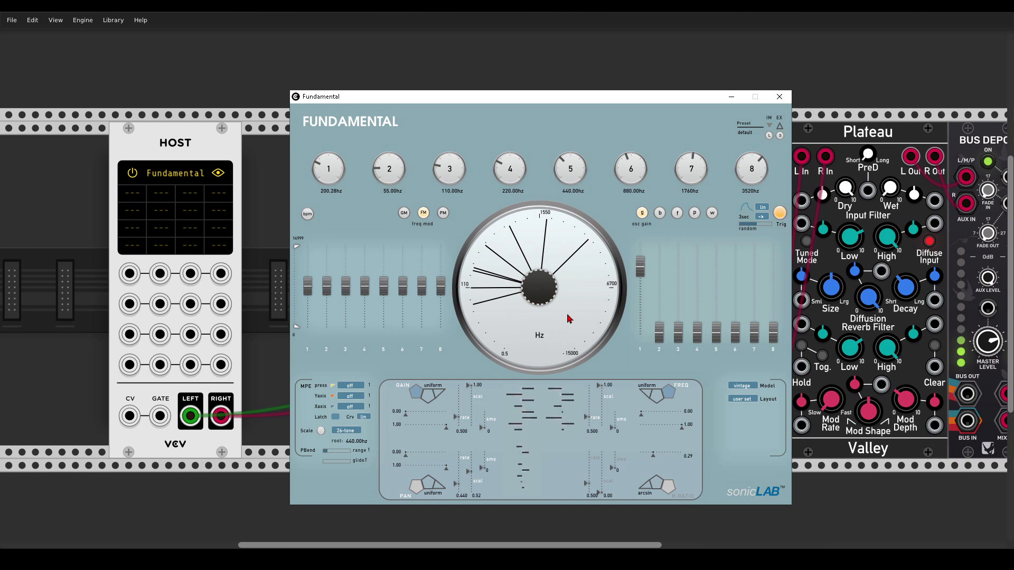
pyautogui.moveTo(695, 301); pyautogui.dragTo(756, 335)
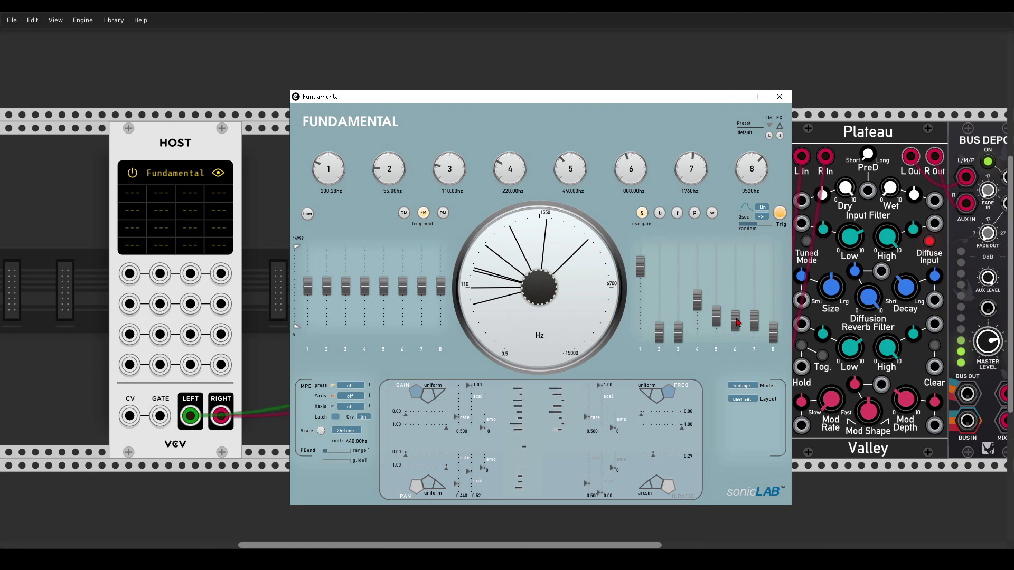
# - Switch the gain automation to the second playback mode in the list, retrigger it, and set its duration to 5 sec
pyautogui.click(762, 217)
pyautogui.click(776, 214)
pyautogui.click(763, 217)
pyautogui.click(770, 237)
pyautogui.click(778, 215)
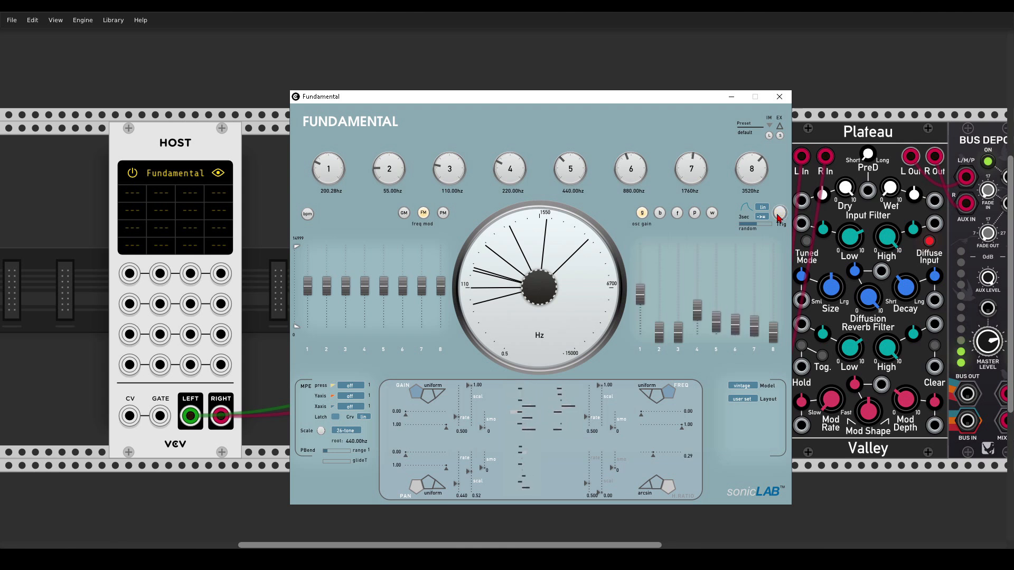
pyautogui.click(745, 218)
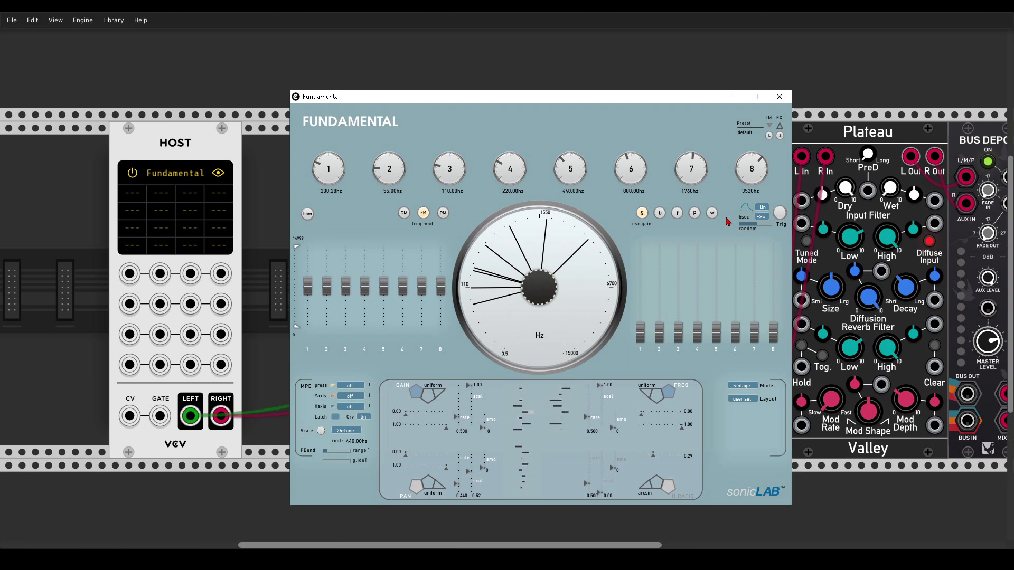
# - Switch the gain automation to the ->| playback mode and trigger it
pyautogui.click(761, 217)
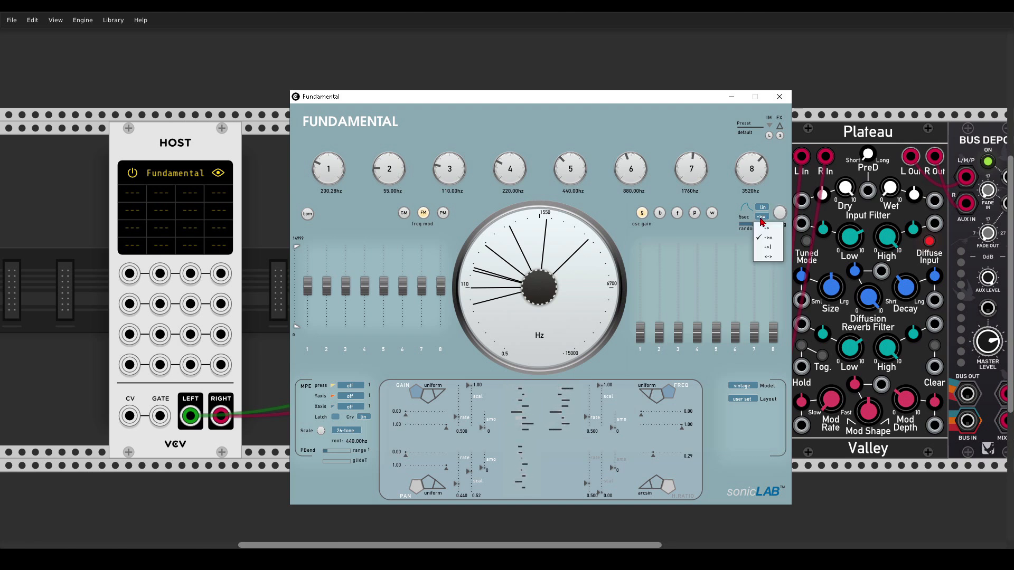
pyautogui.click(764, 247)
pyautogui.click(779, 212)
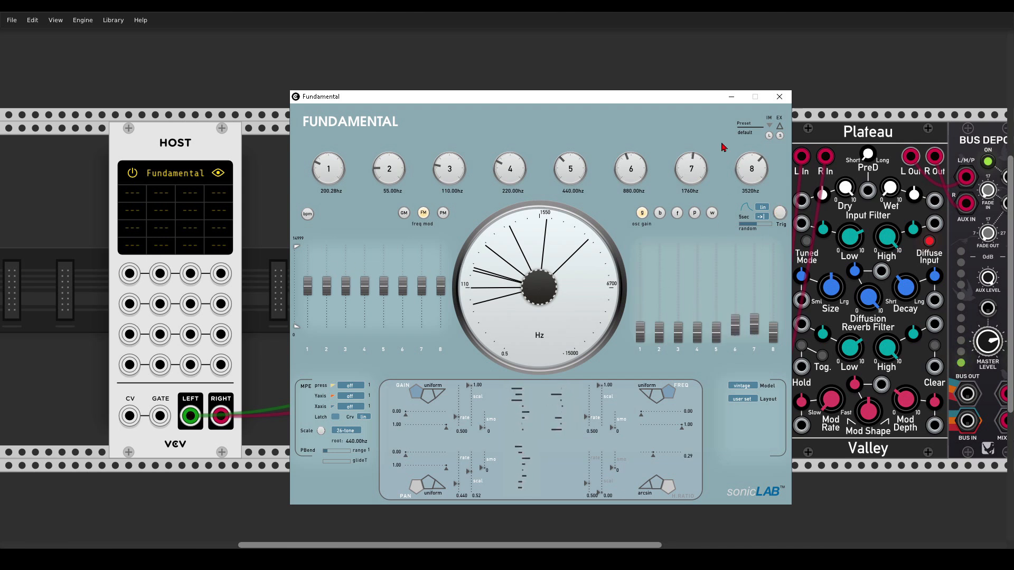
# - Switch the gain automation to the <-> playback mode, trigger it, and increase its random amount
pyautogui.click(760, 217)
pyautogui.click(764, 259)
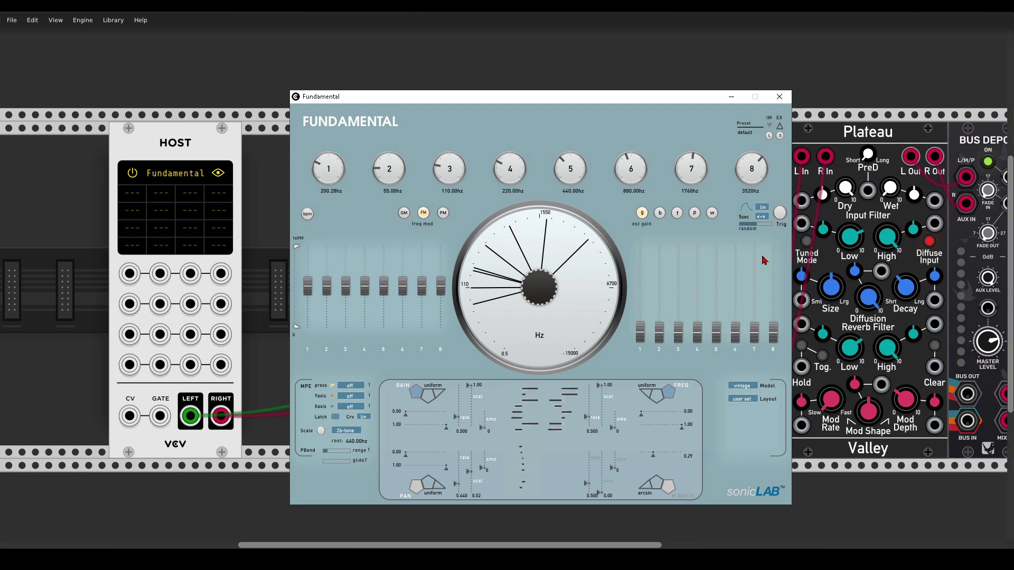
pyautogui.click(780, 217)
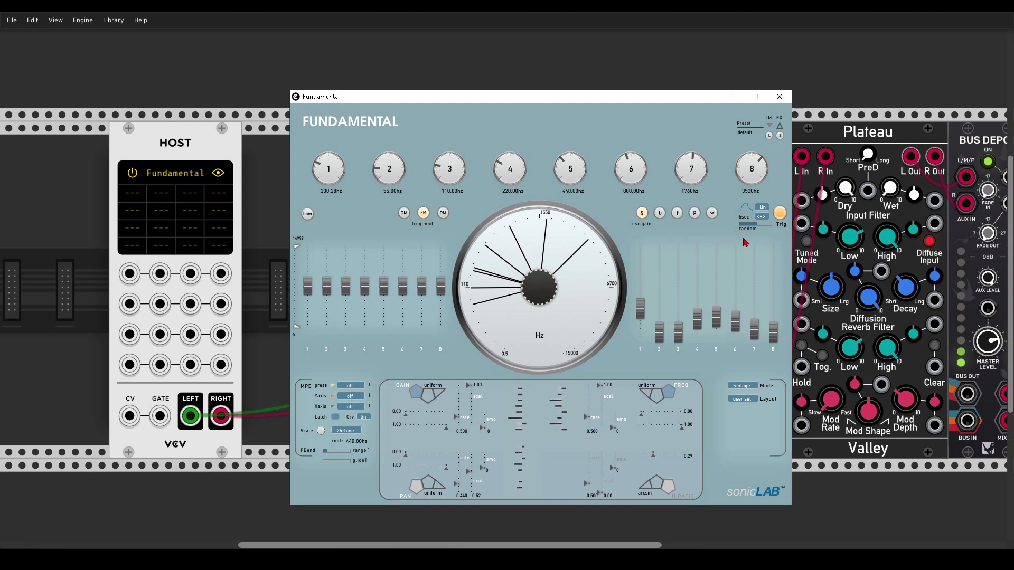
pyautogui.moveTo(757, 225); pyautogui.dragTo(765, 224)
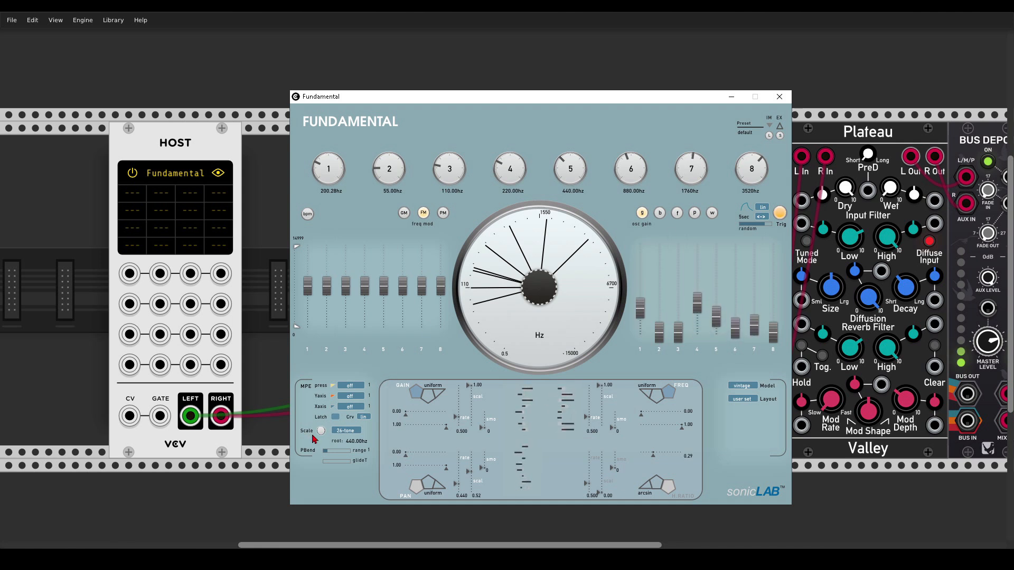
# - Enable the scale with the minor tuning and raise the frequency modulation amount of oscillator 5
pyautogui.click(321, 431)
pyautogui.click(340, 431)
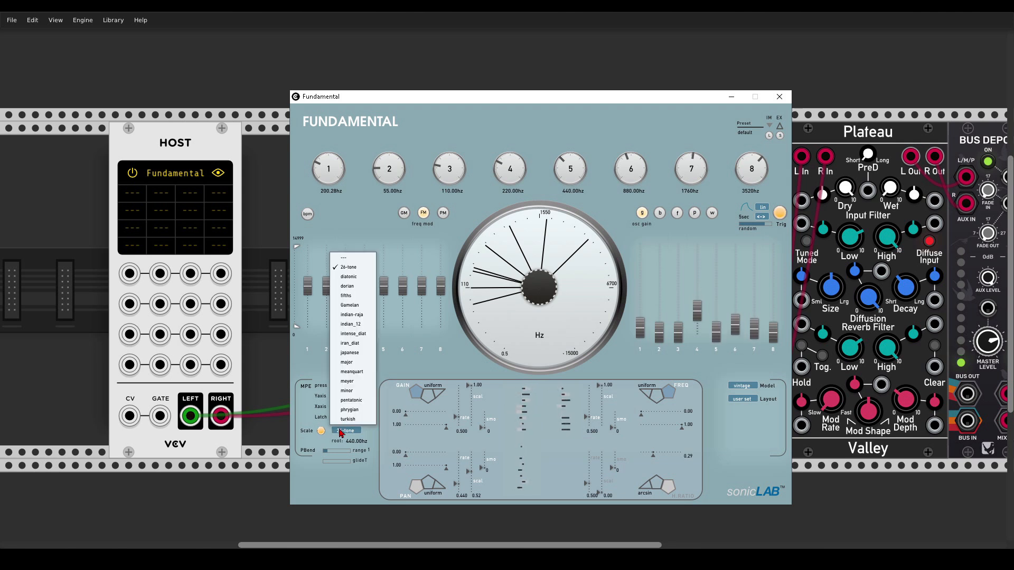
pyautogui.click(347, 391)
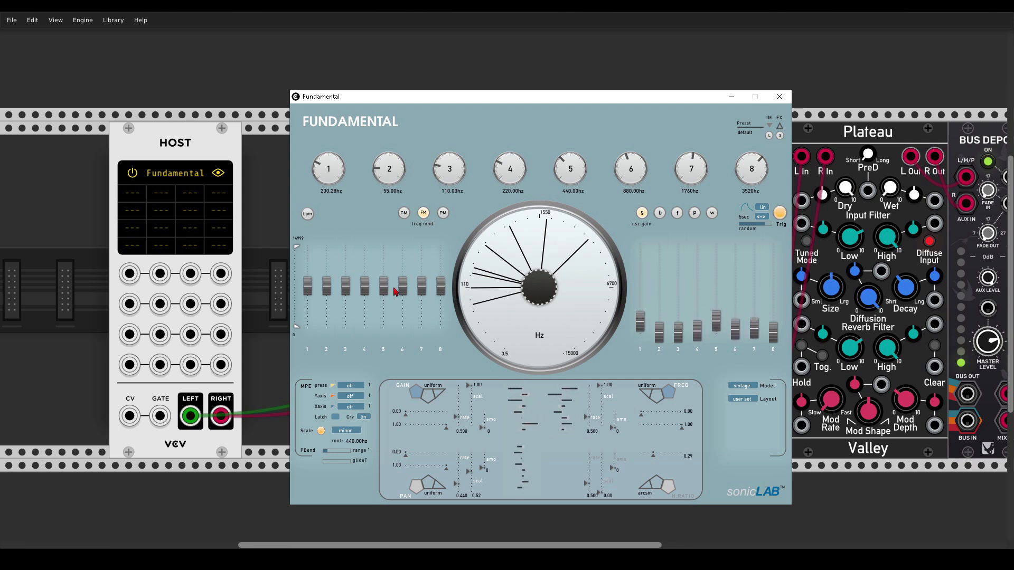
pyautogui.moveTo(384, 288); pyautogui.dragTo(384, 265)
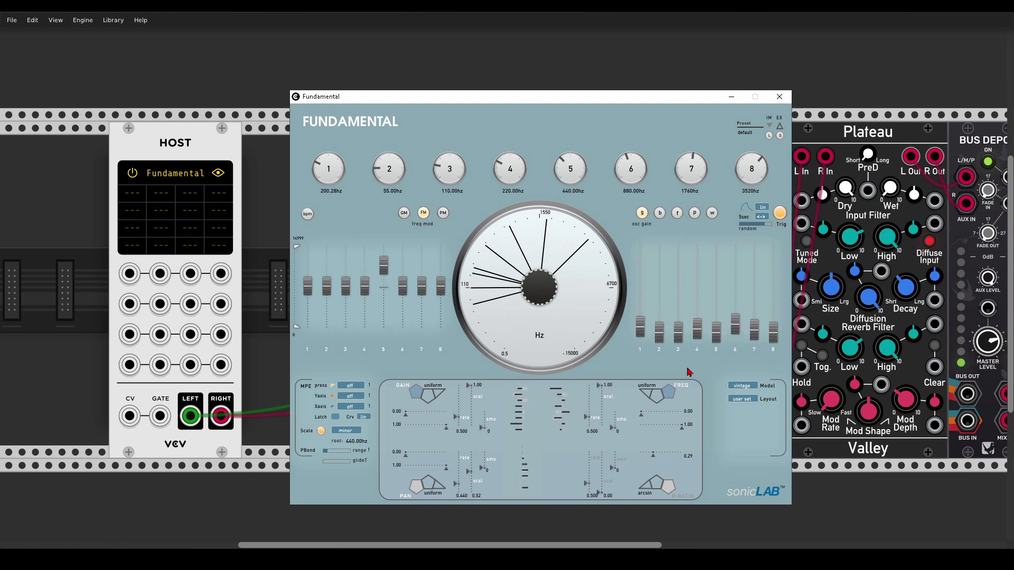
# - Try other generator types for the FREQ modulator, including poisson and triangle, and return it to uniform
pyautogui.click(647, 393)
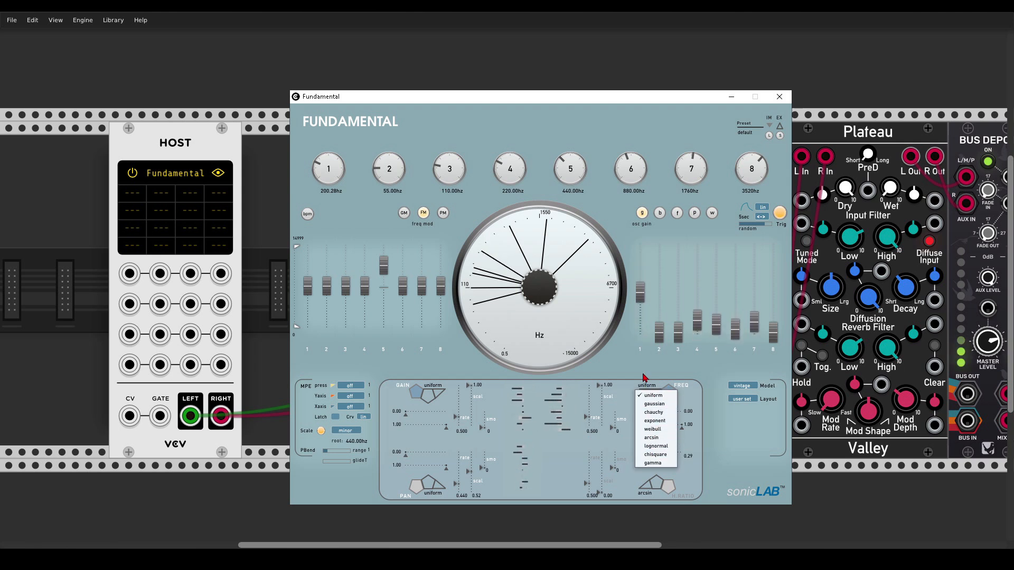
pyautogui.click(644, 376)
pyautogui.click(655, 395)
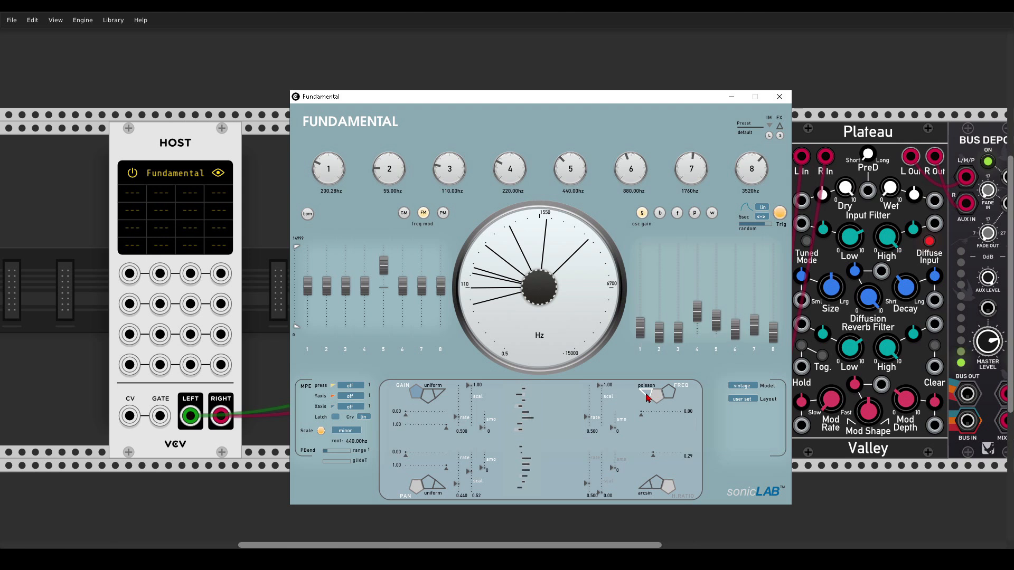
pyautogui.click(646, 397)
pyautogui.click(645, 389)
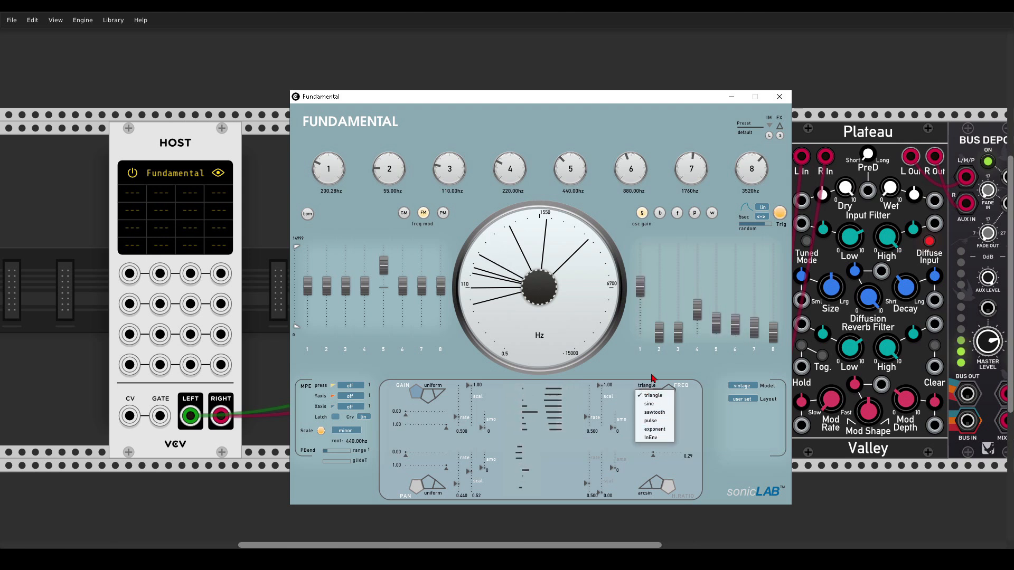
pyautogui.click(669, 392)
# - Set the FREQ modulator's rate to 0.12 and raise the Wet level on the Plateau reverb
pyautogui.moveTo(592, 422)
pyautogui.mouseDown()
pyautogui.moveTo(587, 408)
pyautogui.moveTo(592, 431)
pyautogui.mouseUp()
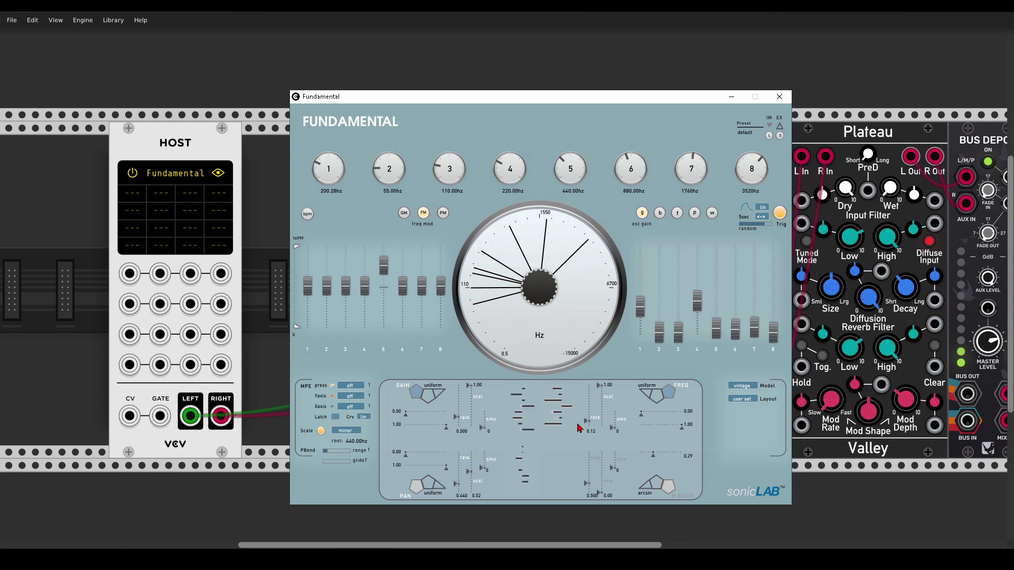
pyautogui.moveTo(535, 104); pyautogui.dragTo(504, 99)
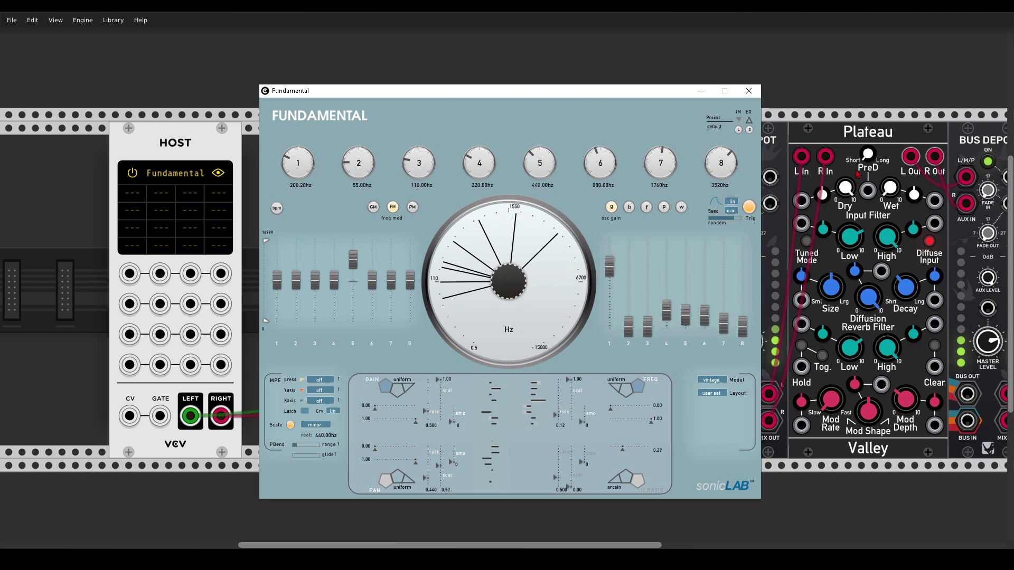
pyautogui.moveTo(892, 189); pyautogui.dragTo(892, 178)
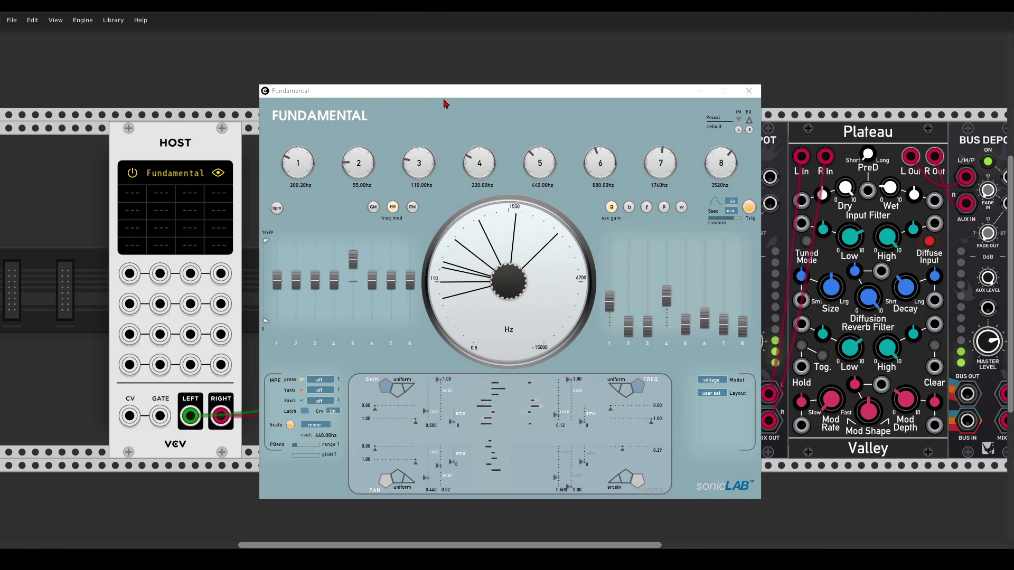
# - Switch to pan modulation and set oscillators 4 and 6 to maximum and oscillators 5 and 7 to minimum
pyautogui.click(417, 206)
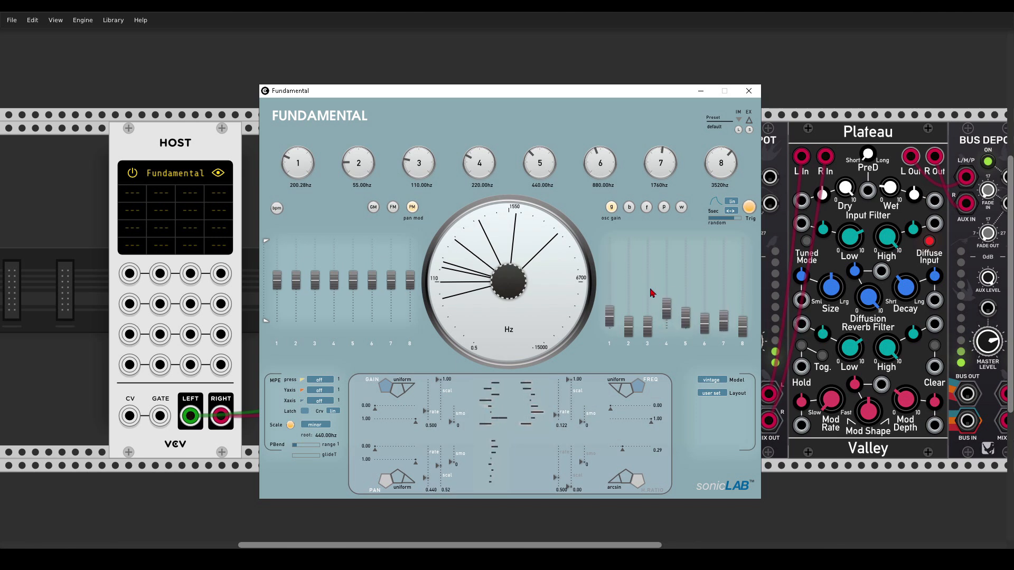
pyautogui.moveTo(334, 280); pyautogui.dragTo(334, 237)
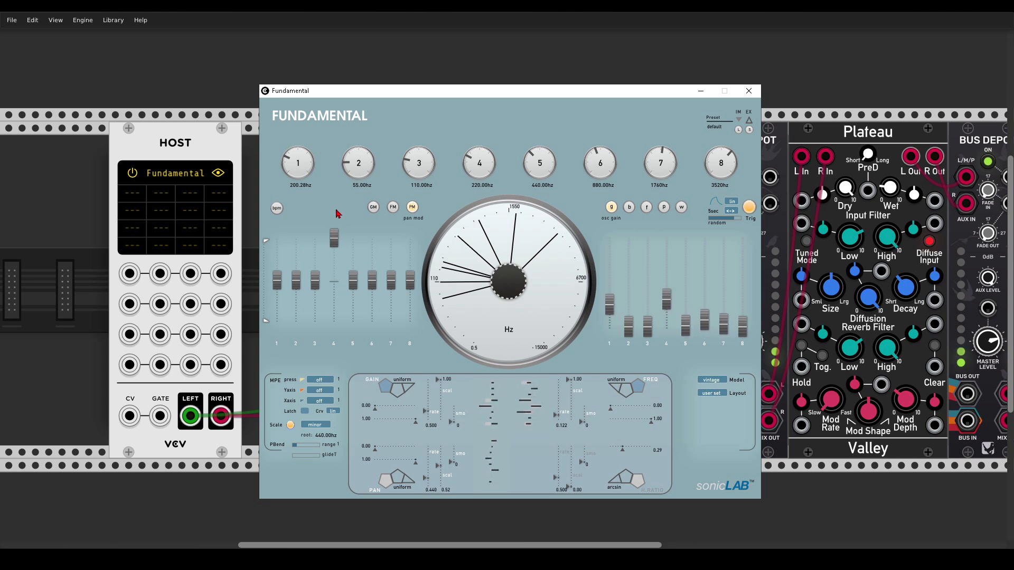
pyautogui.moveTo(352, 280); pyautogui.dragTo(355, 341)
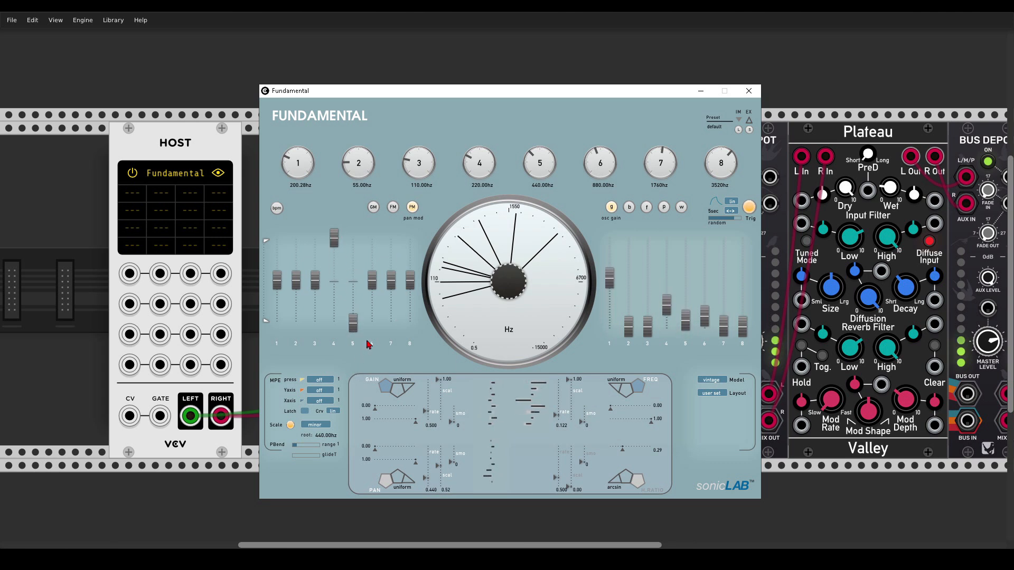
pyautogui.moveTo(371, 280); pyautogui.dragTo(392, 338)
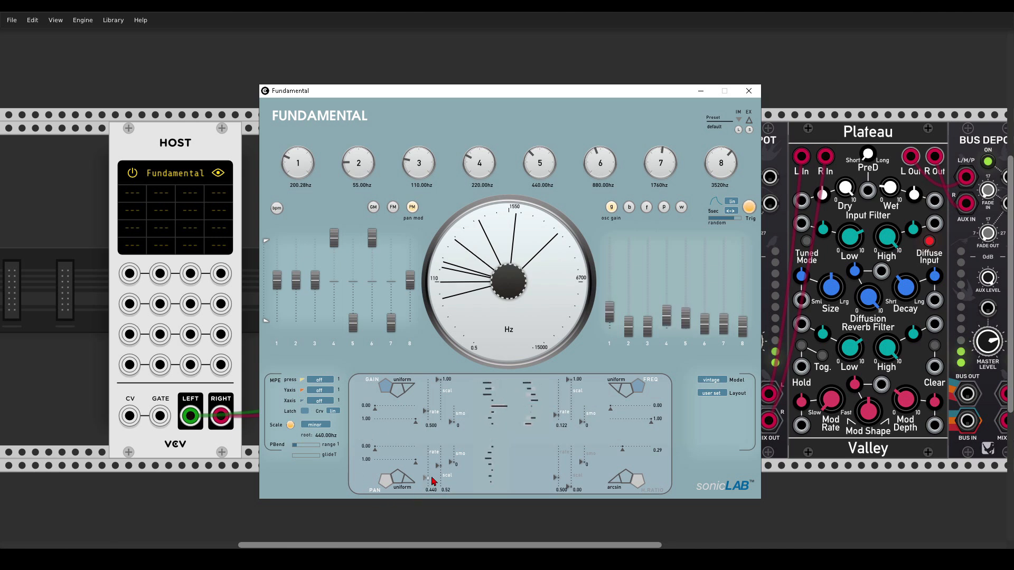
# - Configure the PAN modulator with a scale of 1.00, a triangle shape and a rate of 0.46
pyautogui.moveTo(438, 470); pyautogui.dragTo(439, 447)
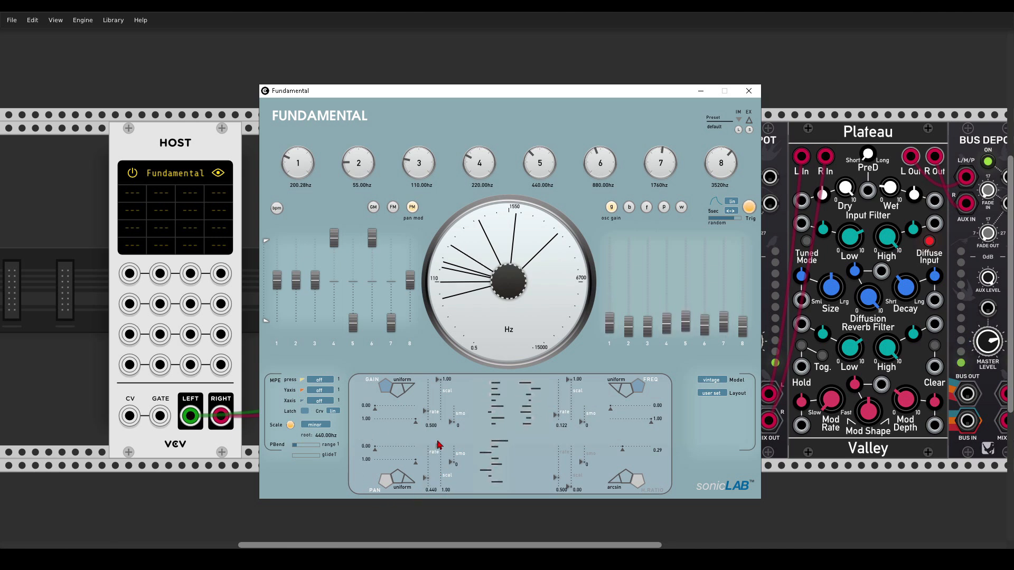
pyautogui.click(410, 484)
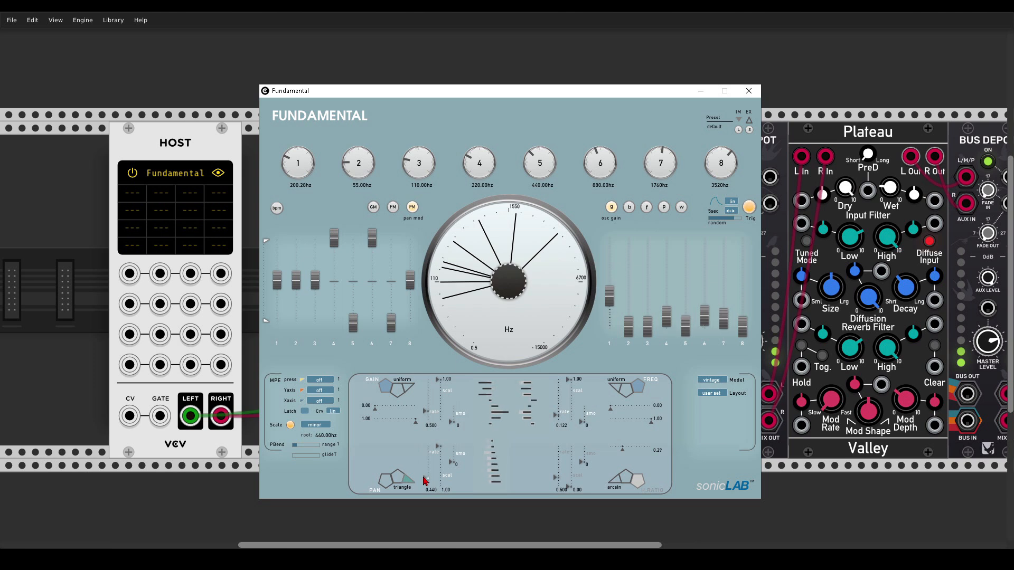
pyautogui.moveTo(425, 482)
pyautogui.mouseDown()
pyautogui.moveTo(427, 451)
pyautogui.moveTo(423, 480)
pyautogui.mouseUp()
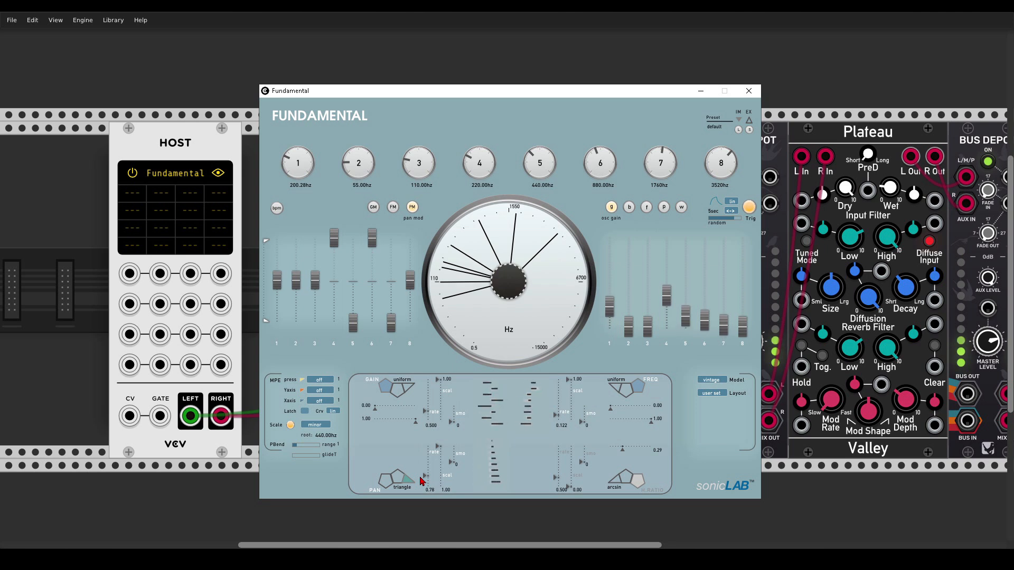
pyautogui.moveTo(422, 479)
pyautogui.mouseDown()
pyautogui.moveTo(427, 467)
pyautogui.moveTo(426, 479)
pyautogui.mouseUp()
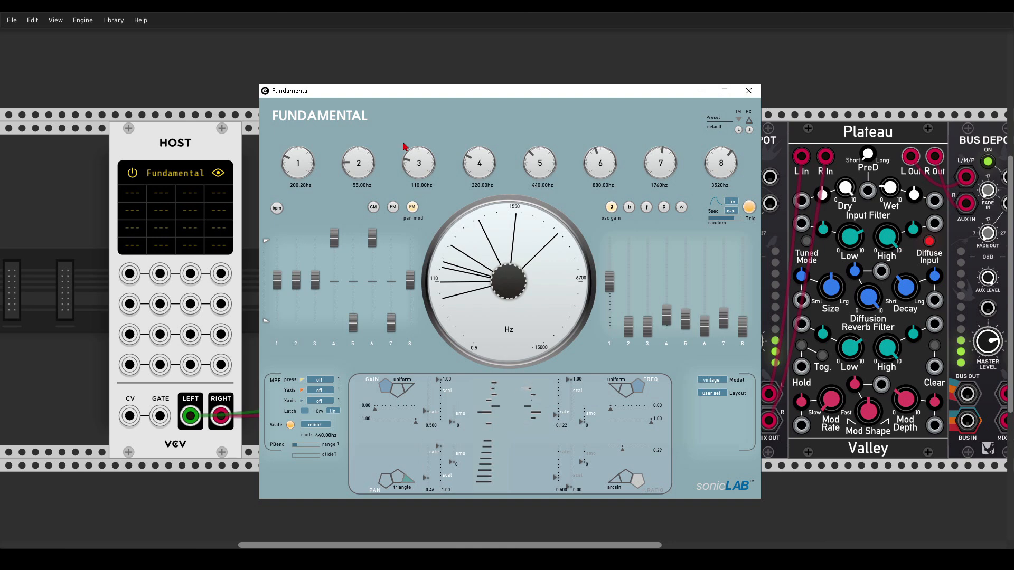
# - Map the PAN modulator's rate parameter to the HOST module's first parameter slot
pyautogui.moveTo(389, 95); pyautogui.dragTo(467, 97)
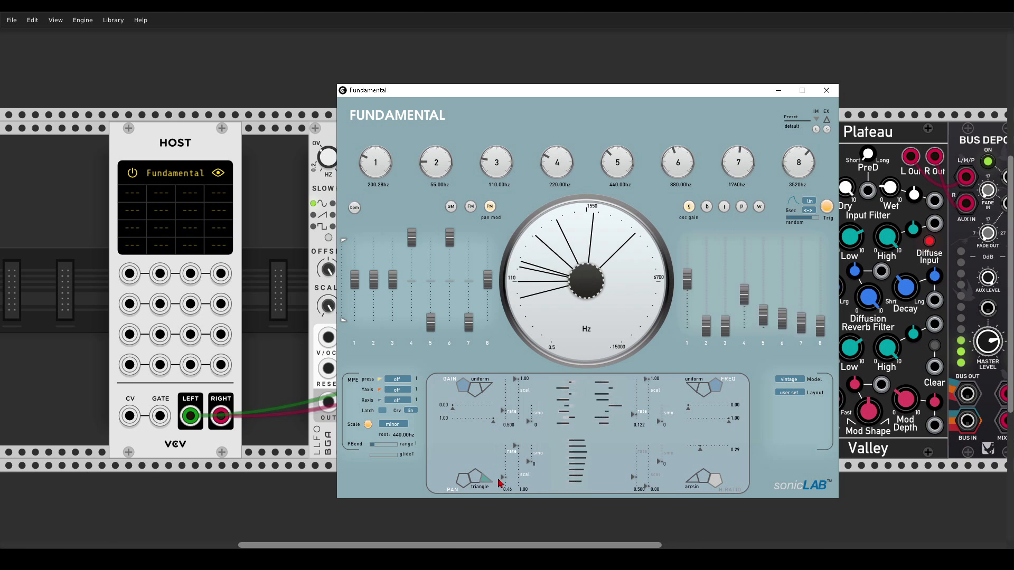
pyautogui.click(129, 195)
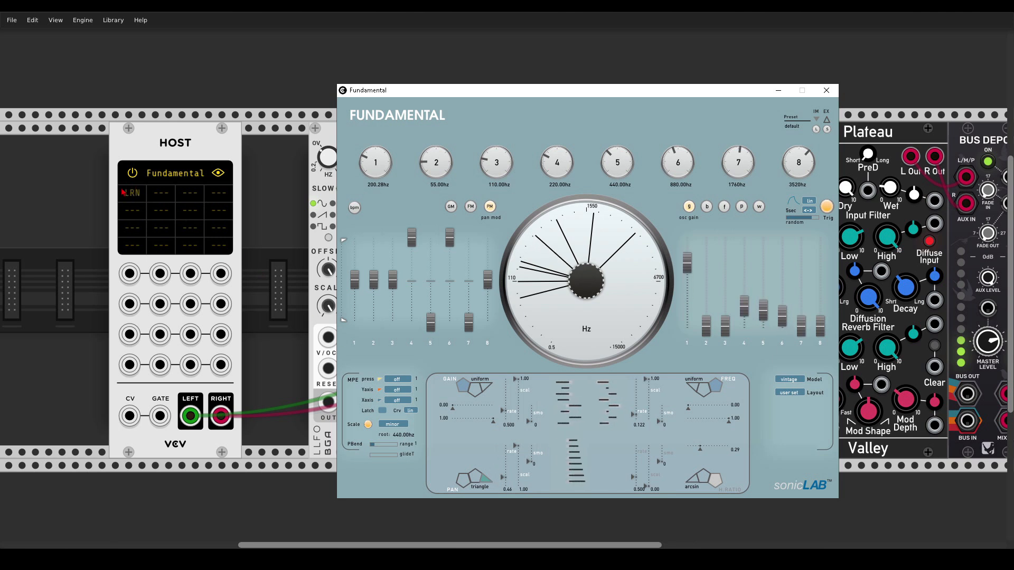
pyautogui.moveTo(504, 478); pyautogui.dragTo(504, 478)
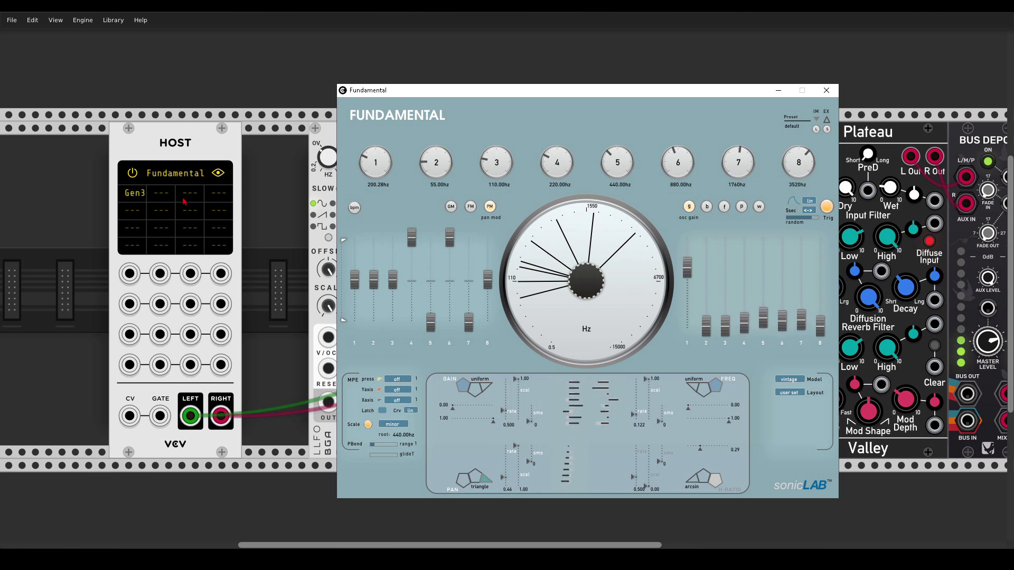
# - Place the LLFO beside HOST, patch its output into HOST's first parameter input, and lower its frequency
pyautogui.moveTo(324, 141); pyautogui.dragTo(271, 140)
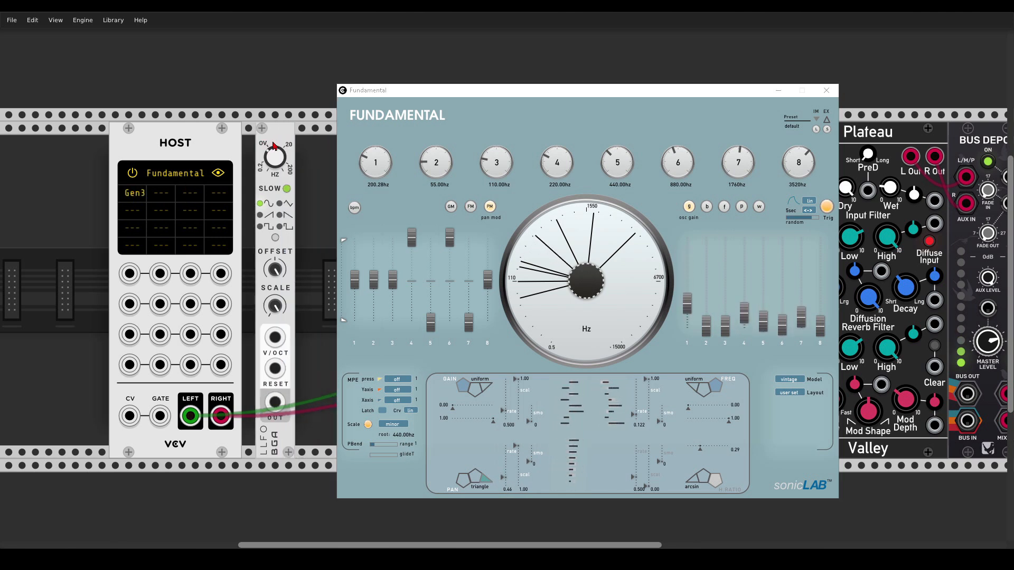
pyautogui.moveTo(279, 406); pyautogui.dragTo(129, 274)
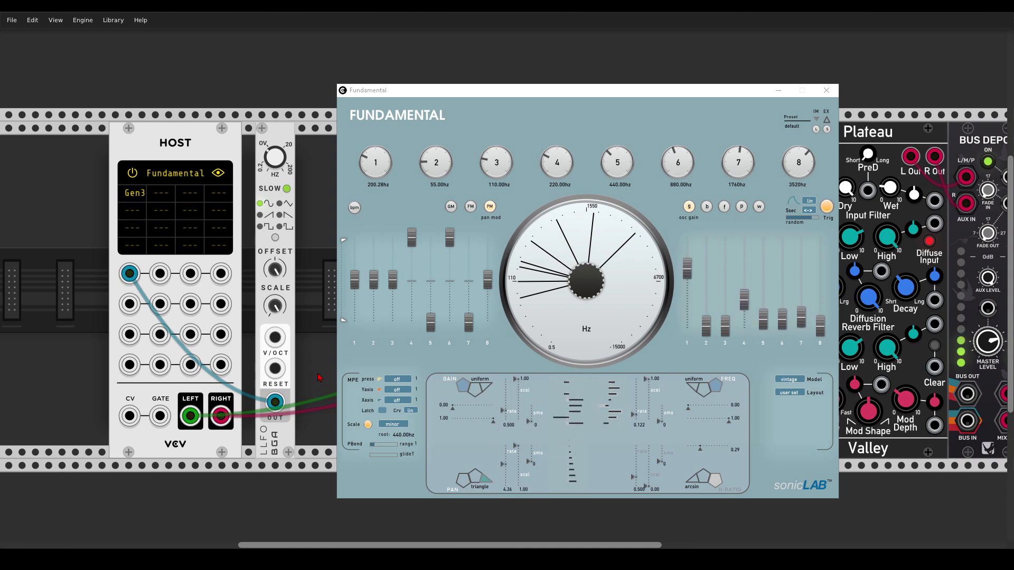
pyautogui.moveTo(276, 158); pyautogui.dragTo(276, 180)
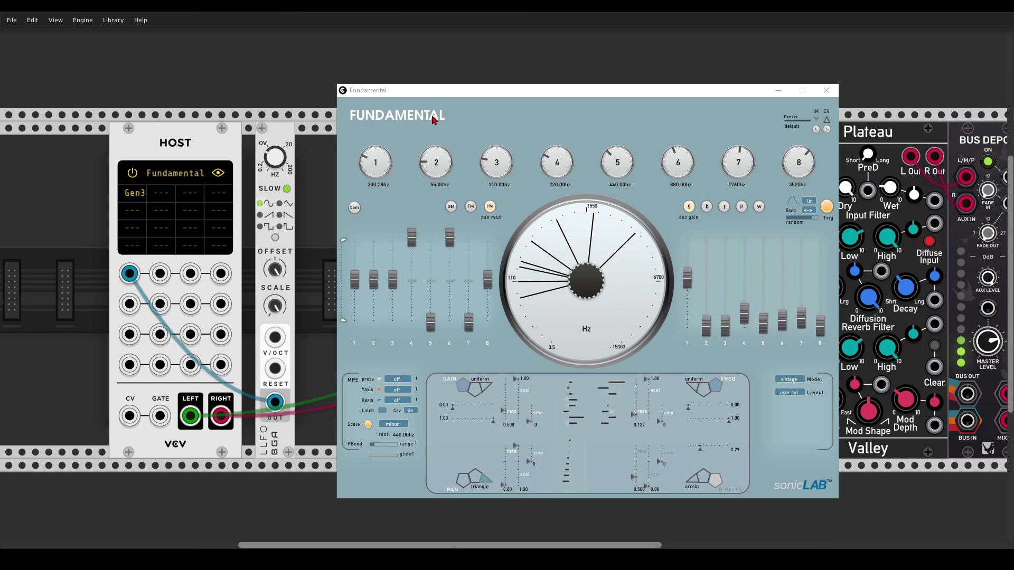
# - Close the Fundamental plugin window and bring the whole patch into view
pyautogui.click(826, 91)
pyautogui.moveTo(718, 72); pyautogui.dragTo(611, 152)
pyautogui.scroll(-2, 611, 152)
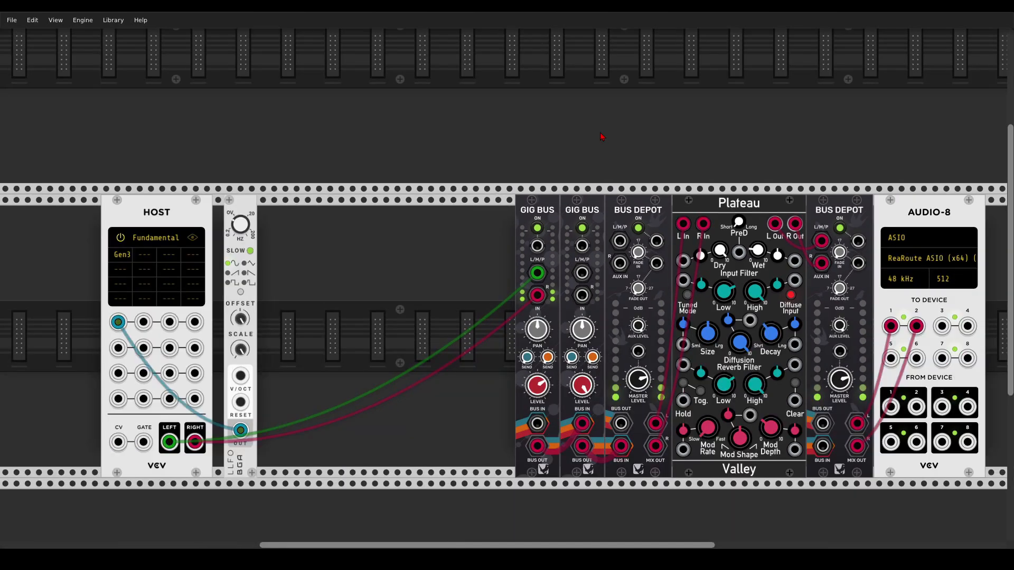
# - Search the module library for "super" and place the Grayscale Supercell module in the row above HOST
pyautogui.rightClick(544, 146)
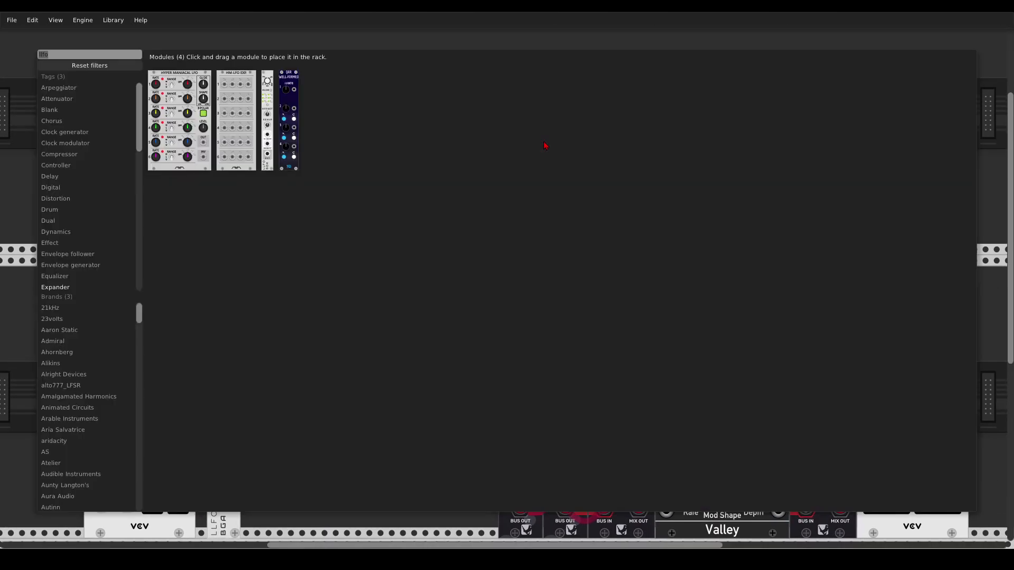
pyautogui.write('super')
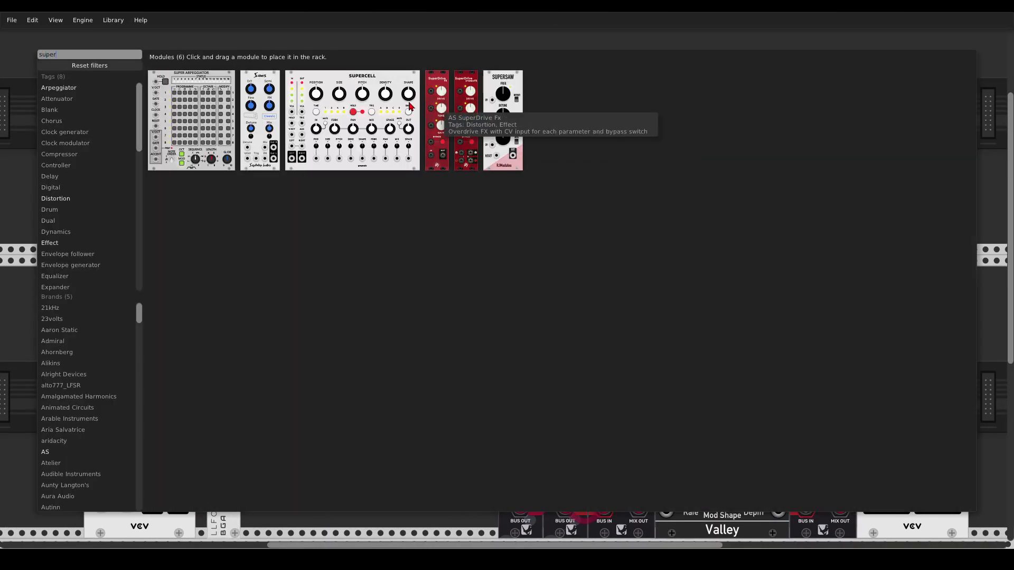
pyautogui.click(382, 156)
pyautogui.moveTo(382, 157); pyautogui.dragTo(403, 158)
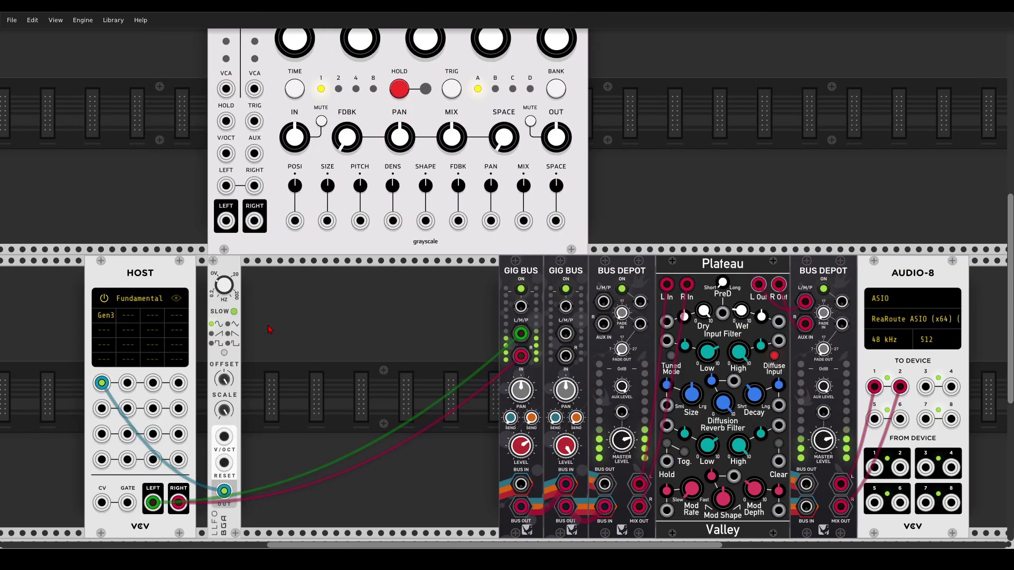
# - Patch HOST's left and right outputs into Supercell's left and right audio inputs
pyautogui.moveTo(270, 333); pyautogui.dragTo(410, 286)
pyautogui.moveTo(366, 146); pyautogui.dragTo(318, 457)
pyautogui.moveTo(514, 231); pyautogui.dragTo(420, 378)
# - Switch Supercell's TIME setting to 4 and turn Mix up to 1
pyautogui.rightClick(434, 112)
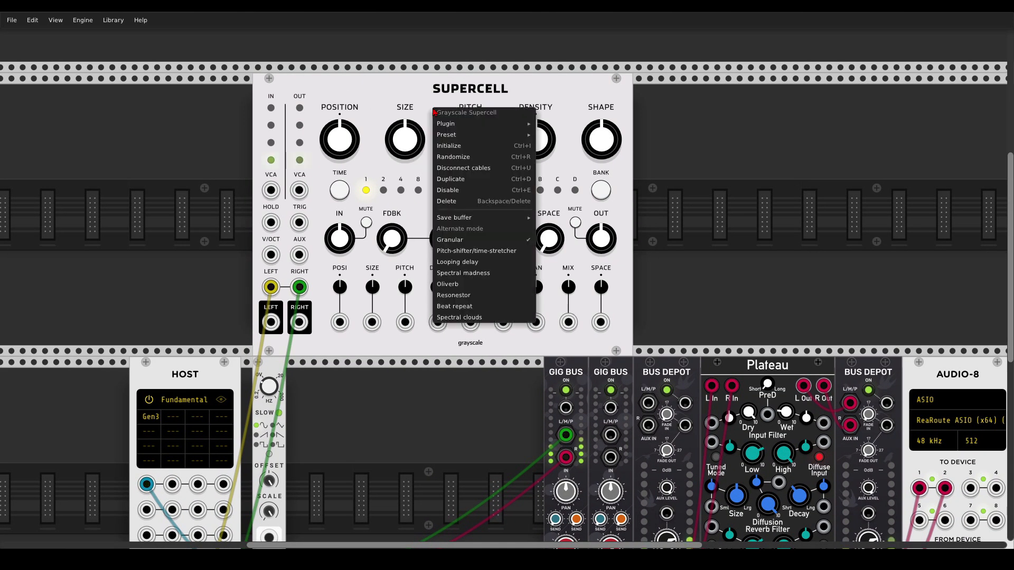
pyautogui.click(398, 93)
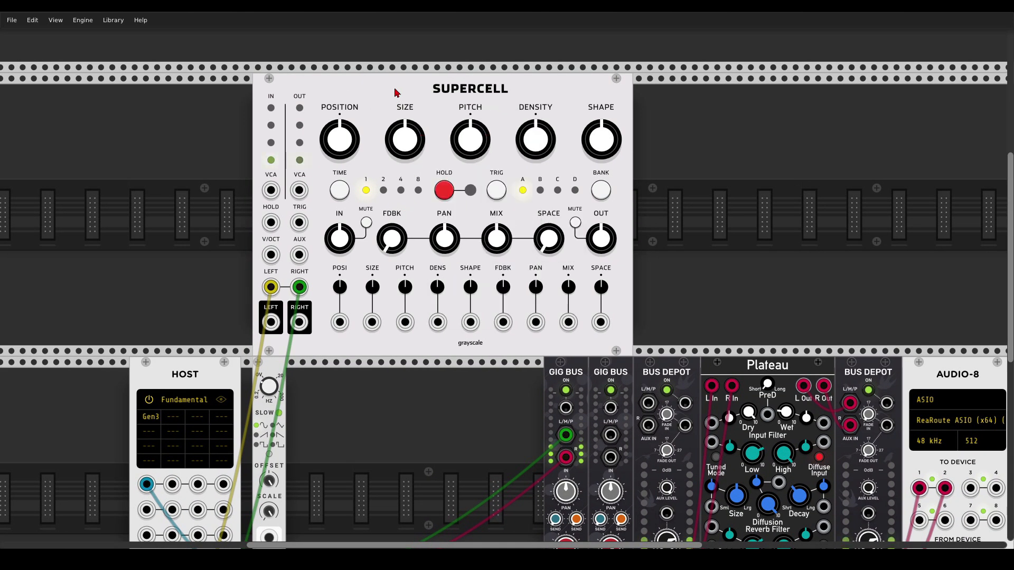
pyautogui.click(345, 195)
pyautogui.click(346, 195)
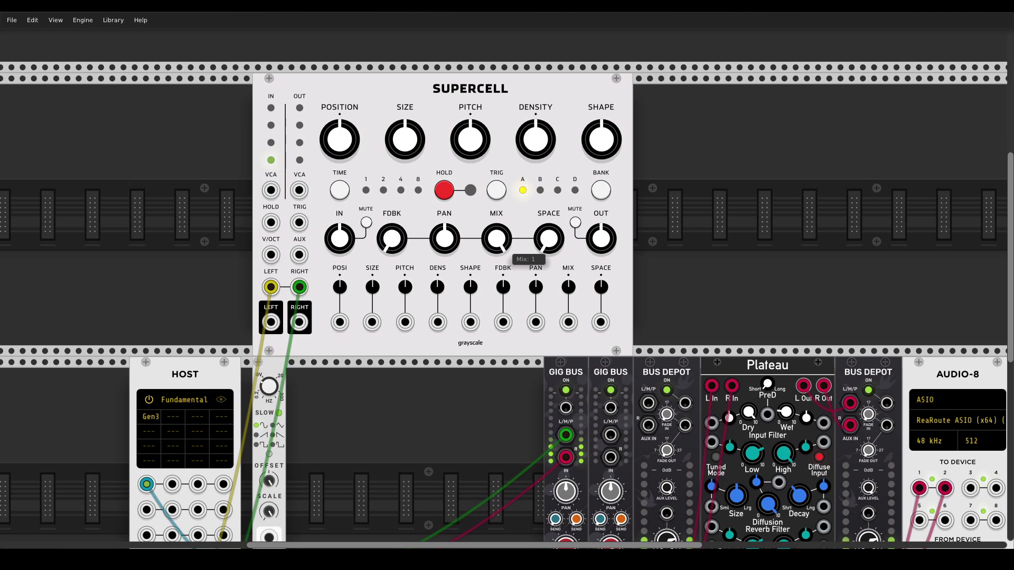
# - Patch Supercell's left and right outputs into the second GIG BUS's stereo inputs
pyautogui.scroll(-4, 391, 164)
pyautogui.moveTo(270, 216); pyautogui.dragTo(610, 351)
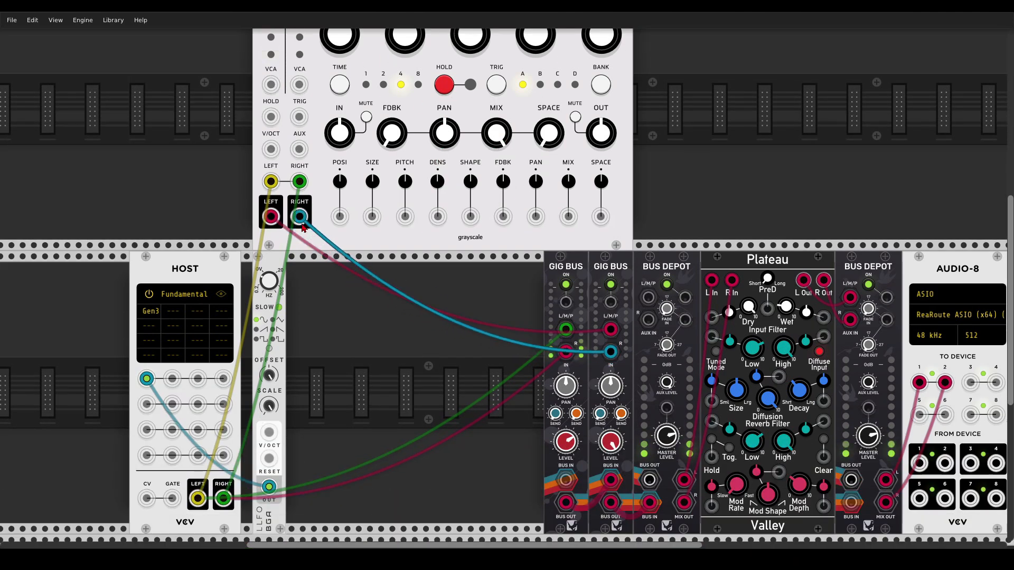
# - Set Supercell's Shape to 1, lower its Size, and raise the Size attenuverter
pyautogui.scroll(4, 437, 346)
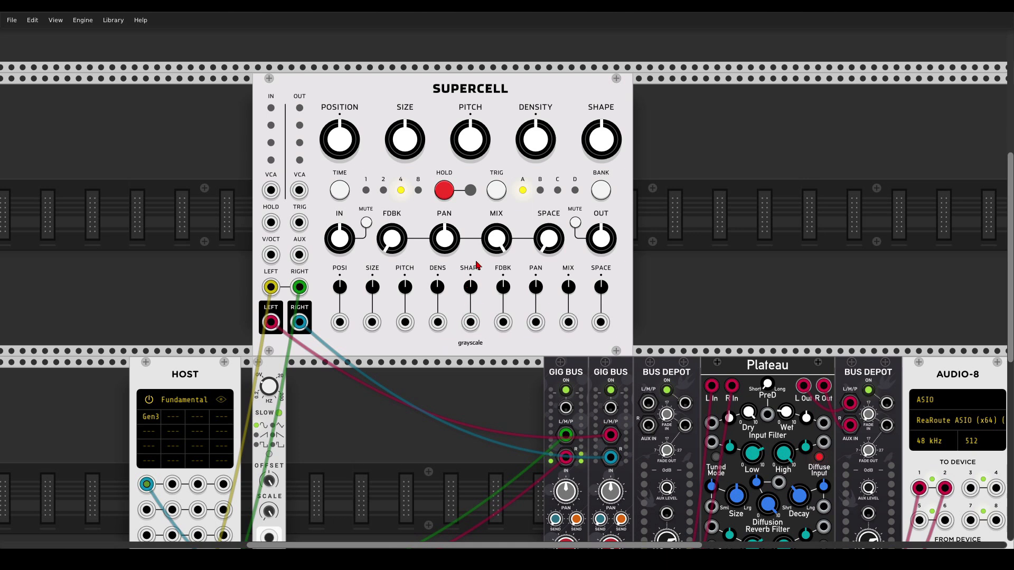
pyautogui.moveTo(601, 139); pyautogui.dragTo(601, 108)
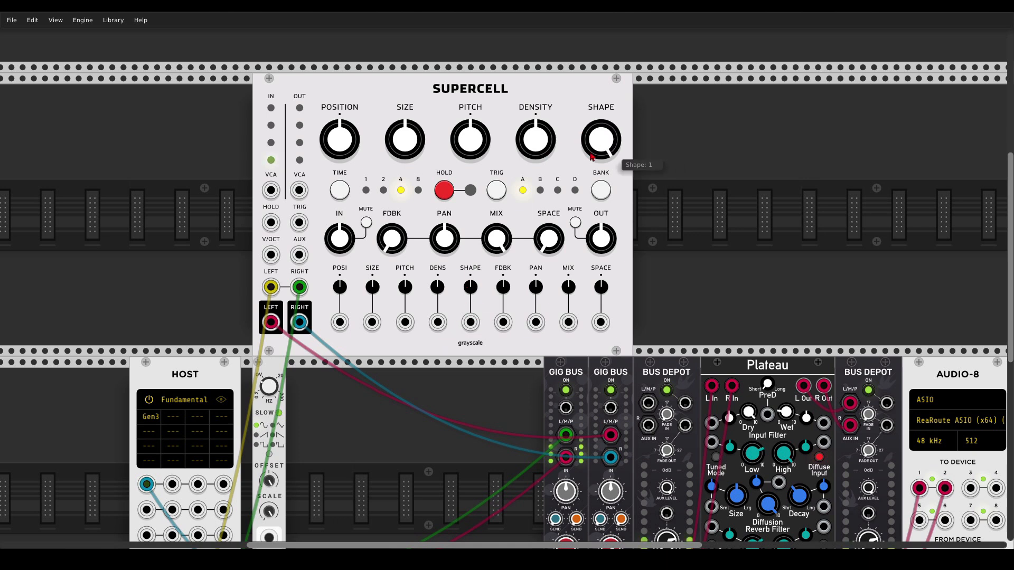
pyautogui.moveTo(402, 139); pyautogui.dragTo(386, 207)
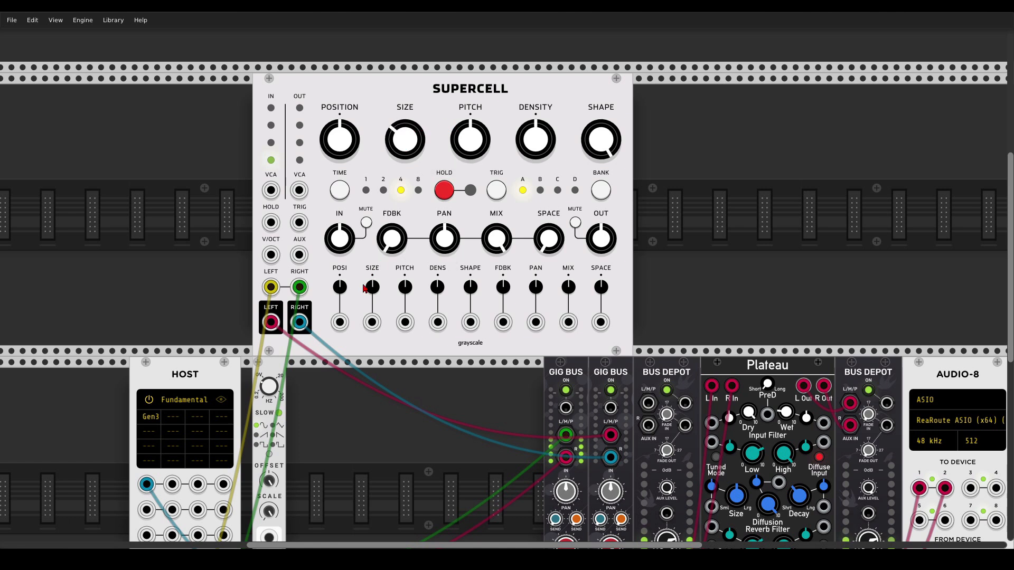
pyautogui.moveTo(370, 287); pyautogui.dragTo(372, 290)
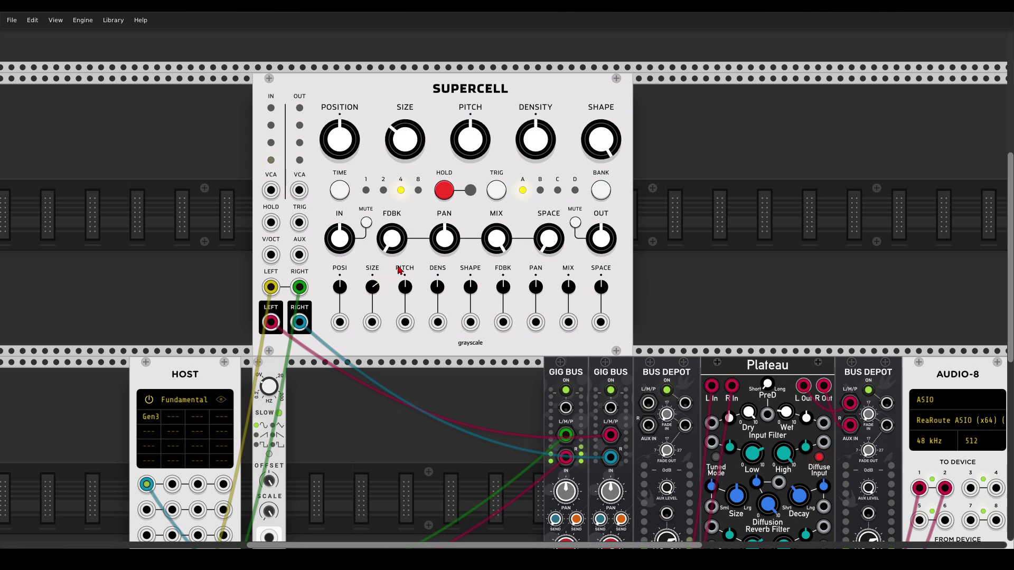
# - Set Supercell's Pan to 1 and Density to about 0.73, raise the feedback, and lower the output level
pyautogui.moveTo(452, 239); pyautogui.dragTo(451, 211)
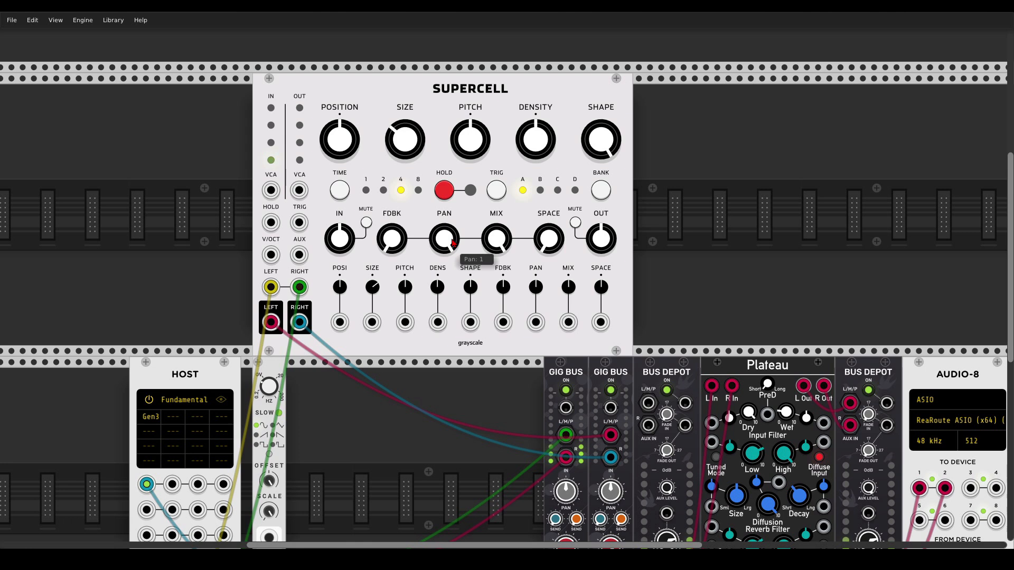
pyautogui.moveTo(404, 240); pyautogui.dragTo(404, 254)
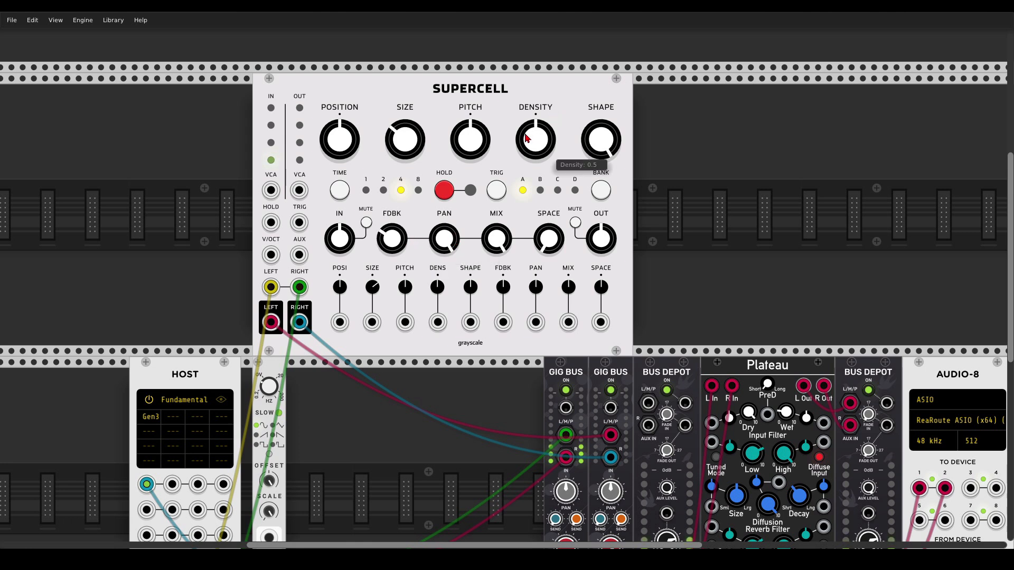
pyautogui.moveTo(536, 139); pyautogui.dragTo(535, 134)
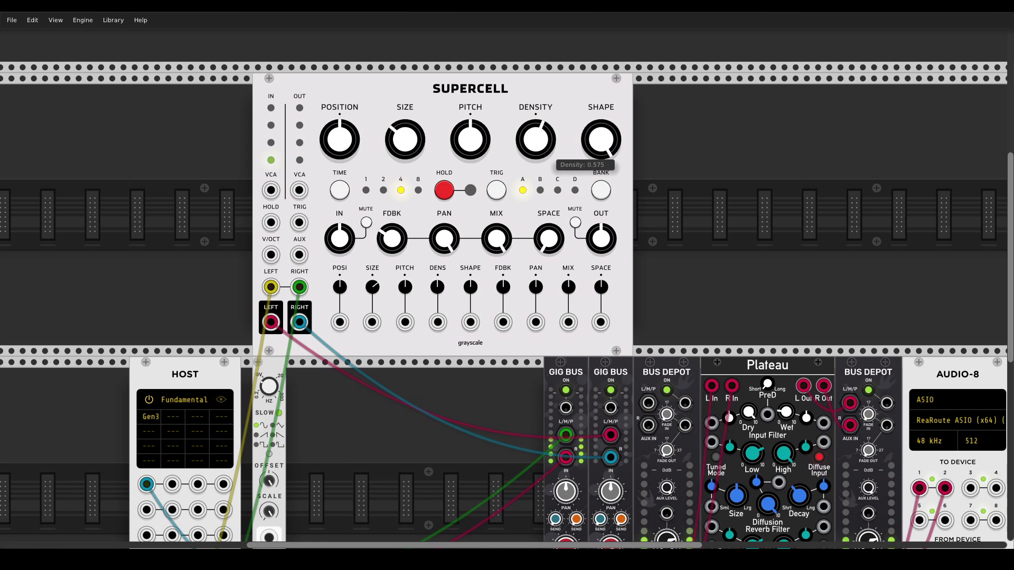
pyautogui.moveTo(535, 134); pyautogui.dragTo(547, 146)
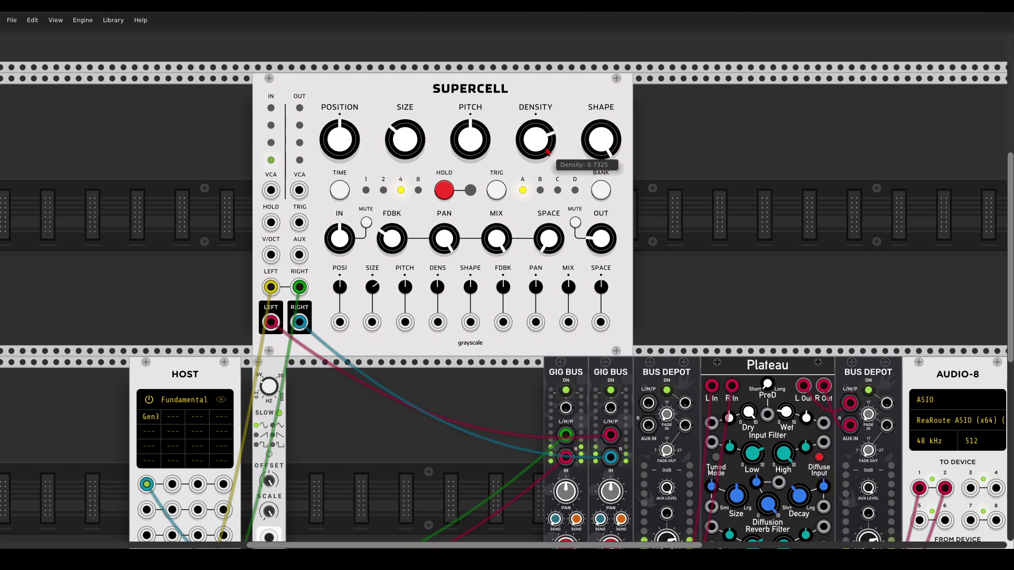
# - Raise Supercell's Space to about 0.25 and fine-tune its Density
pyautogui.scroll(-2, 509, 251)
pyautogui.moveTo(646, 278); pyautogui.dragTo(608, 231)
pyautogui.moveTo(527, 194)
pyautogui.moveTo(399, 128)
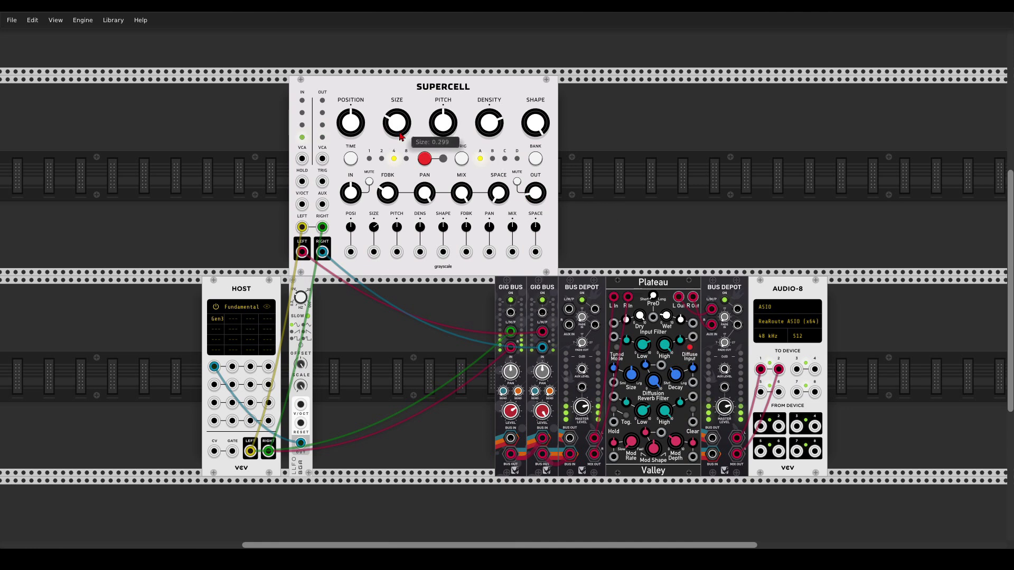
pyautogui.moveTo(499, 194); pyautogui.dragTo(499, 153)
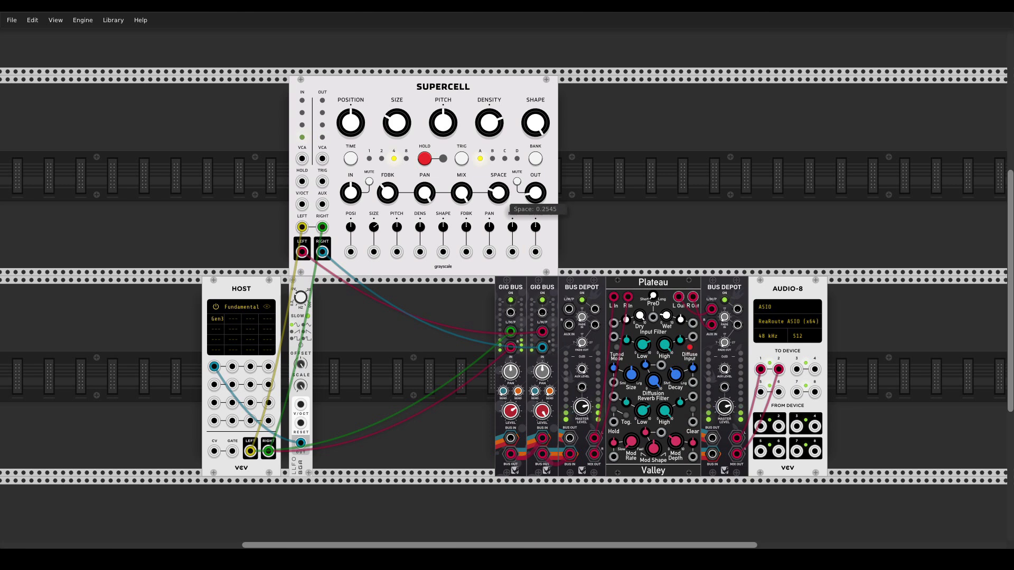
pyautogui.moveTo(499, 195); pyautogui.dragTo(500, 201)
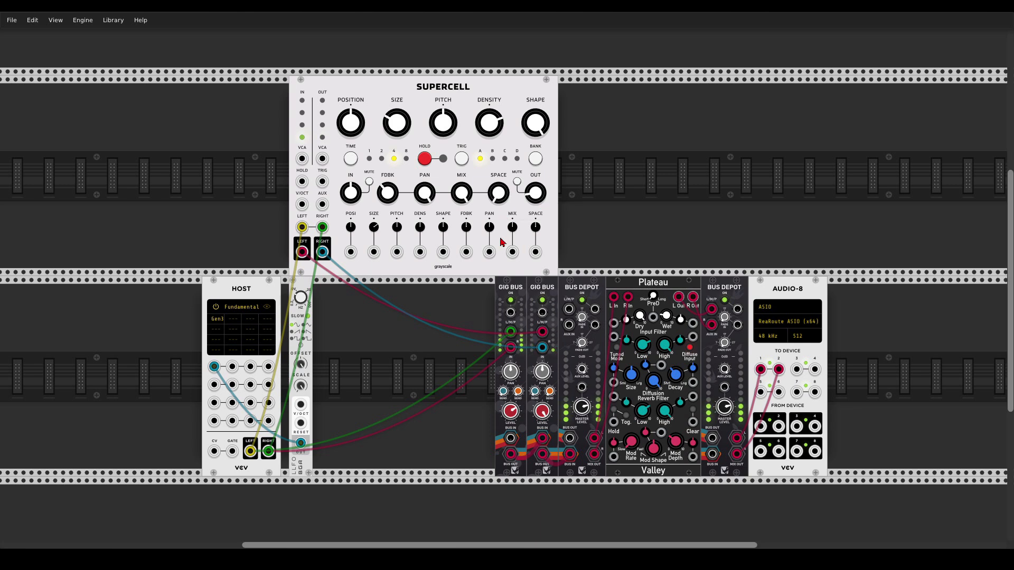
pyautogui.moveTo(489, 123); pyautogui.dragTo(488, 119)
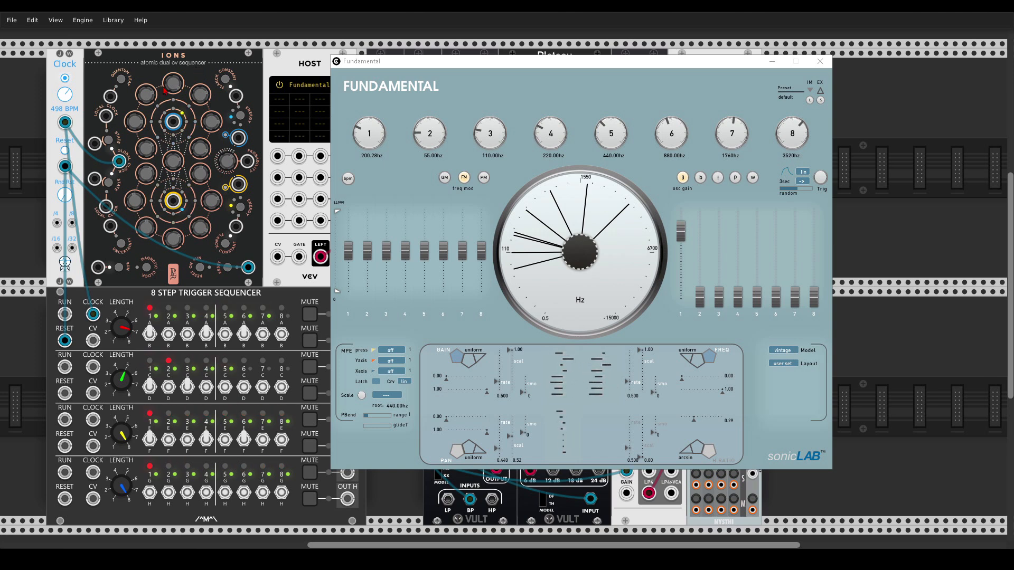
# - Turn on Fundamental's Trig, pull oscillator 1's gain to minimum, and raise oscillator 4's gain to about midway
pyautogui.click(822, 179)
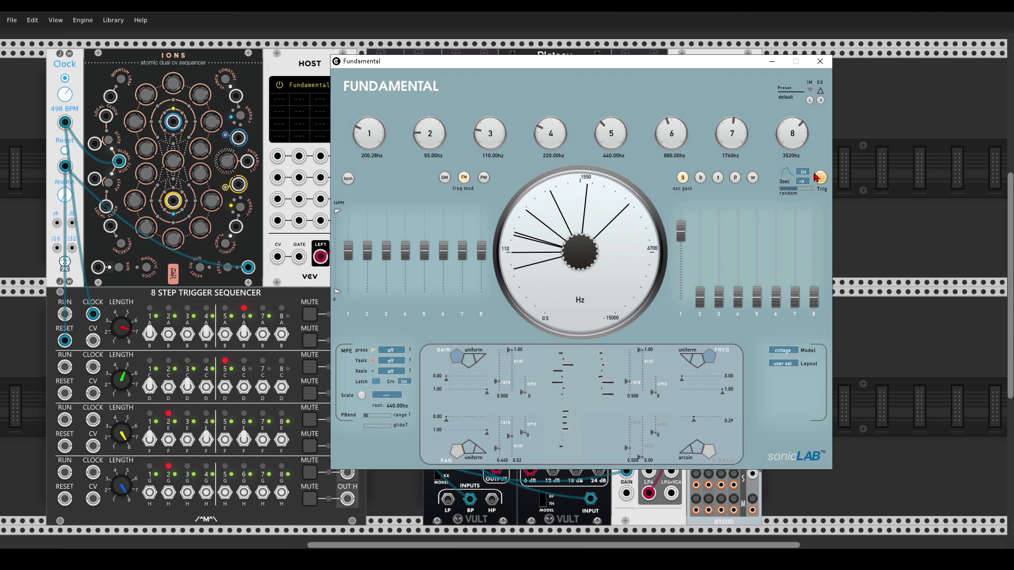
pyautogui.moveTo(684, 234); pyautogui.dragTo(680, 300)
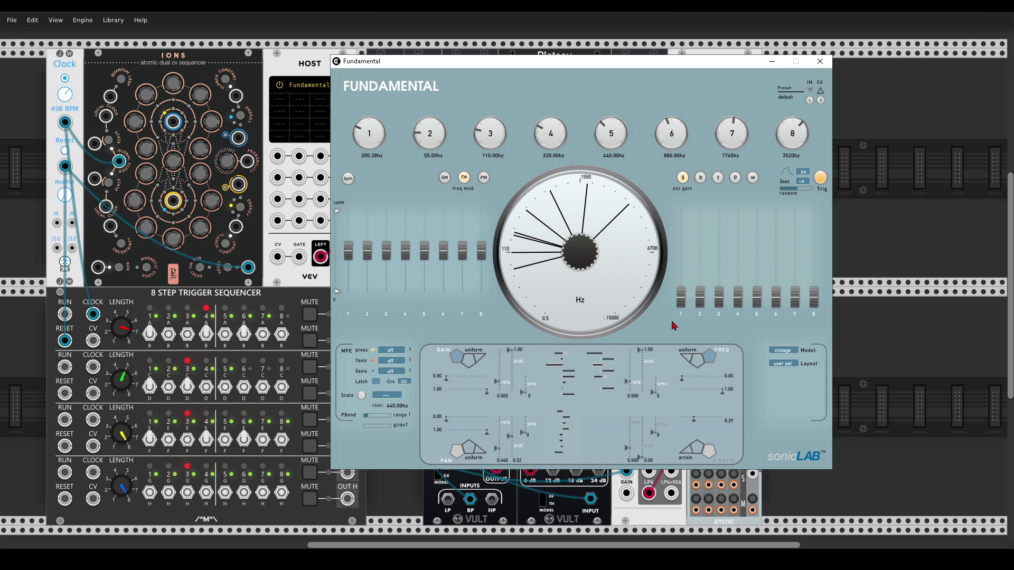
pyautogui.moveTo(739, 304); pyautogui.dragTo(741, 271)
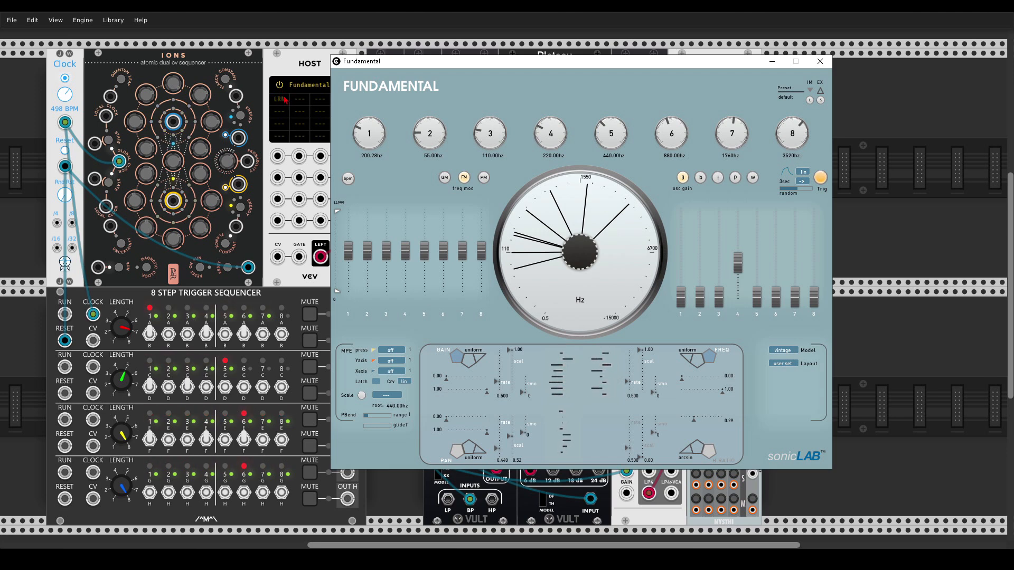
# - Map oscillator 4's frequency to HOST's first parameter slot and patch the upper IONS sequencer output into its first parameter input
pyautogui.moveTo(549, 140); pyautogui.dragTo(550, 132)
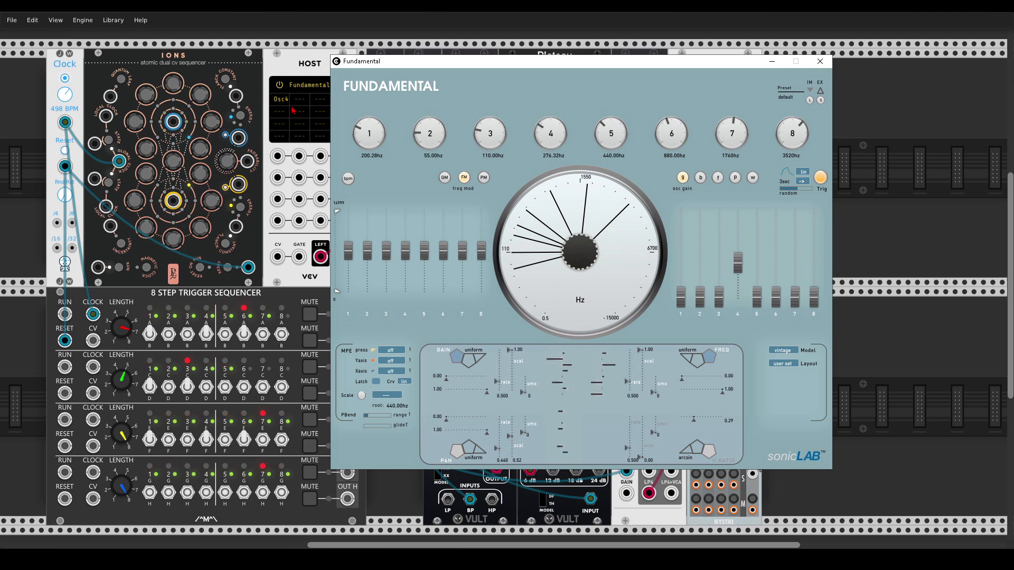
pyautogui.moveTo(233, 102); pyautogui.dragTo(174, 134)
pyautogui.moveTo(114, 154); pyautogui.dragTo(215, 192)
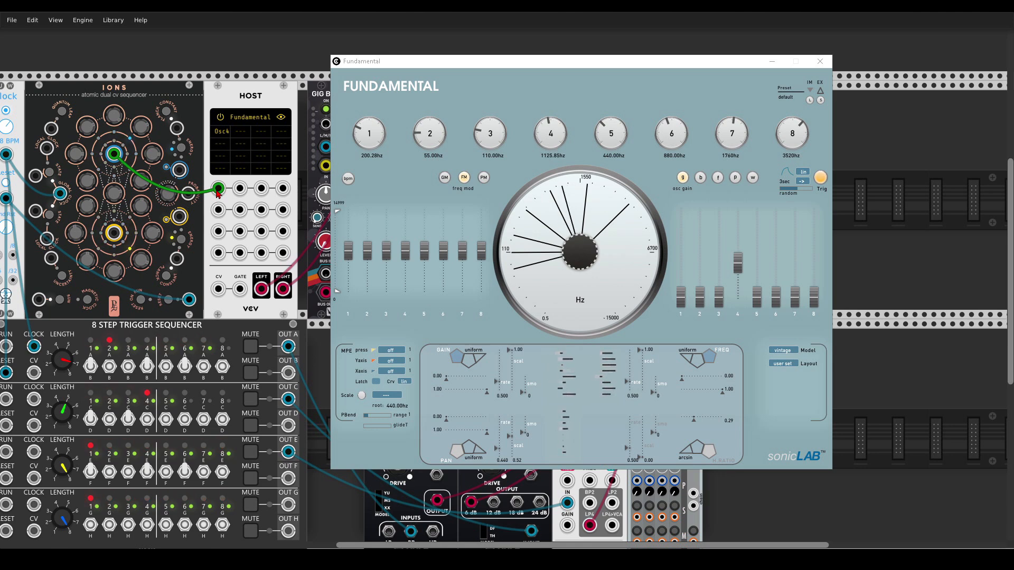
# - Enable Fundamental's scale quantization and choose the minor scale
pyautogui.click(362, 395)
pyautogui.click(382, 396)
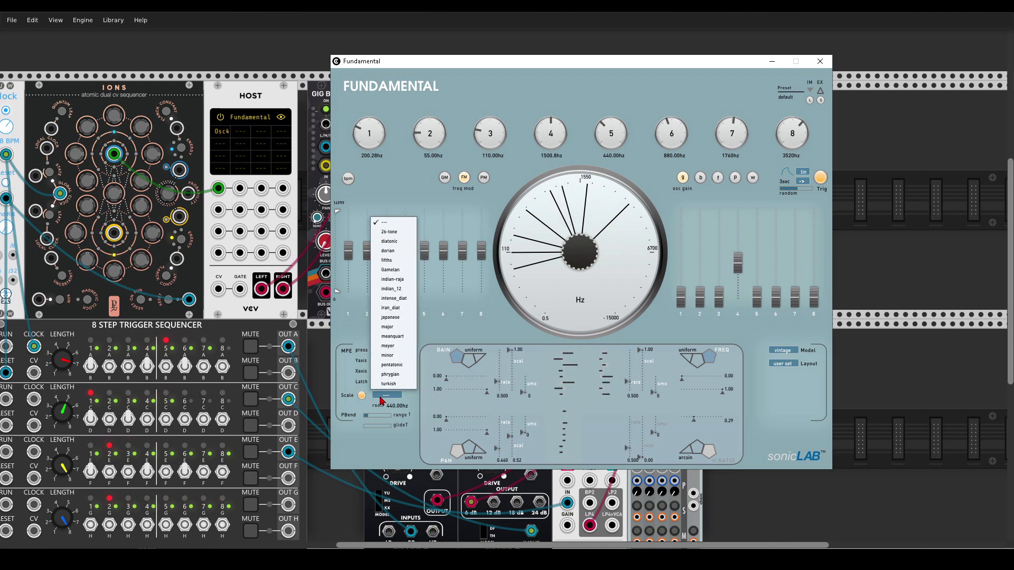
pyautogui.click(388, 356)
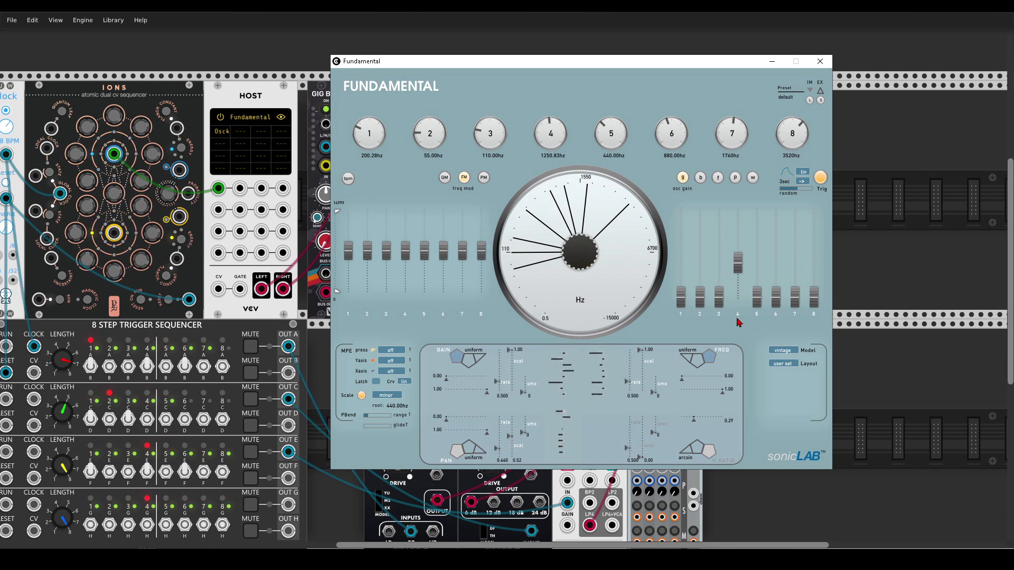
# - Raise oscillator 5's gain, map its frequency to HOST's second slot, and patch the lower IONS output into that slot's input
pyautogui.moveTo(756, 299); pyautogui.dragTo(757, 276)
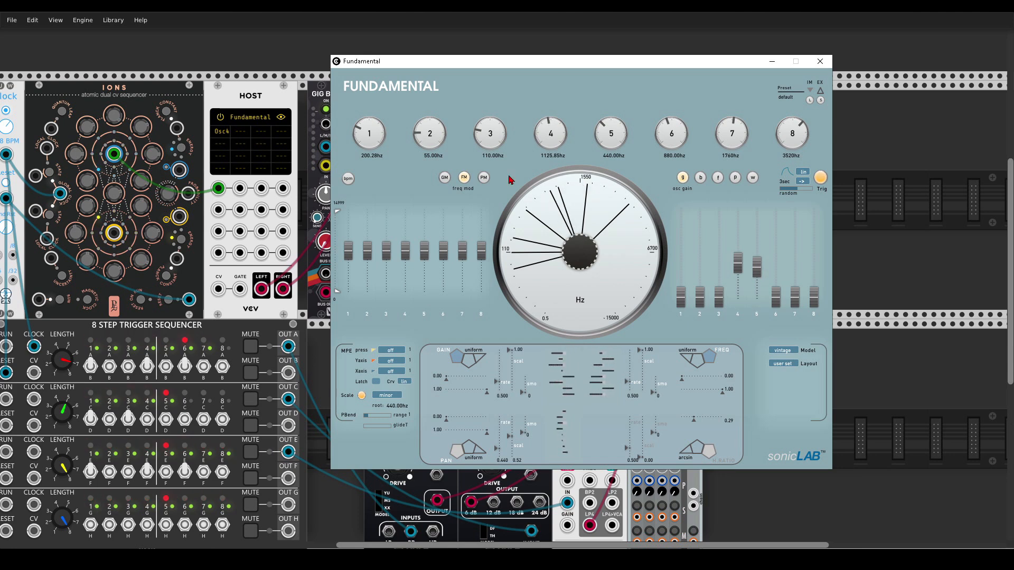
pyautogui.click(246, 135)
pyautogui.click(610, 132)
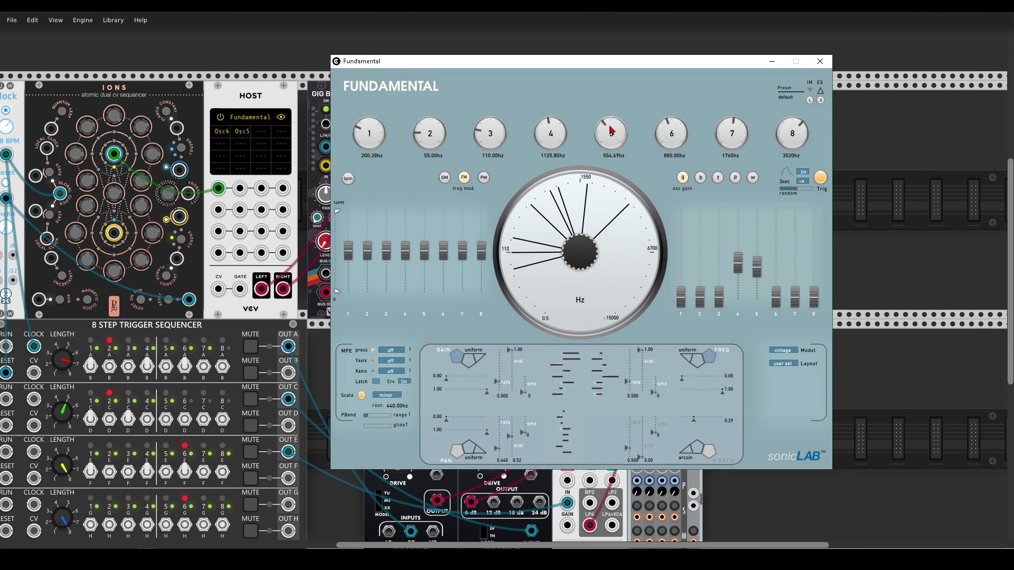
pyautogui.moveTo(117, 232); pyautogui.dragTo(240, 188)
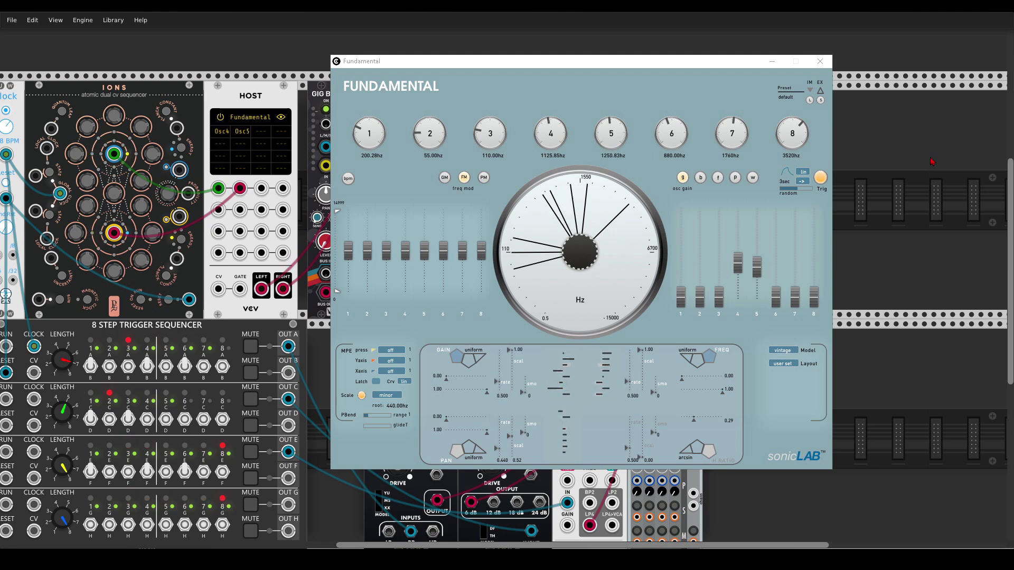
# - Set Fundamental's trigger envelope to the "<->" mode with an 8 sec duration and increase its random amount
pyautogui.click(802, 181)
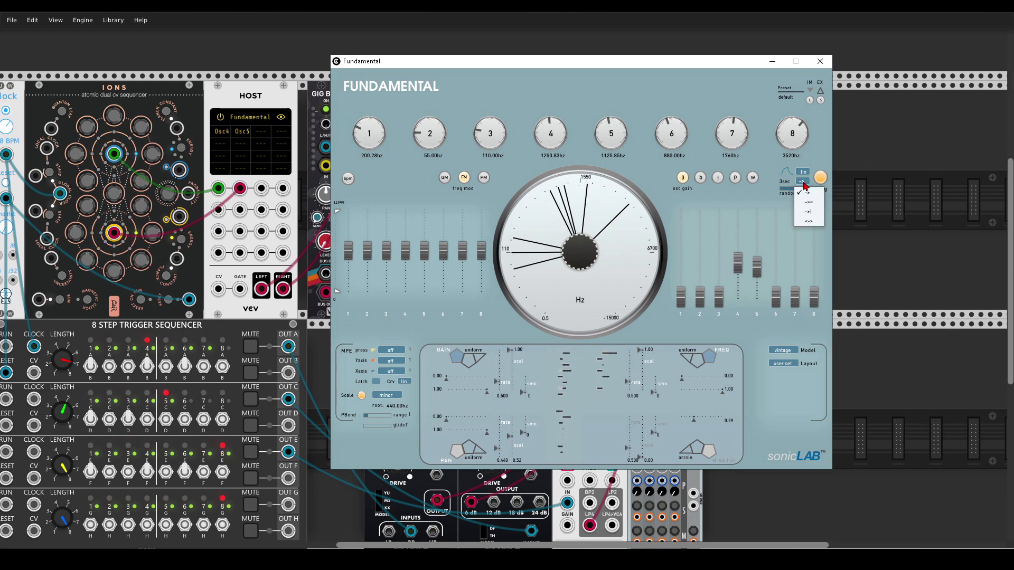
pyautogui.click(808, 225)
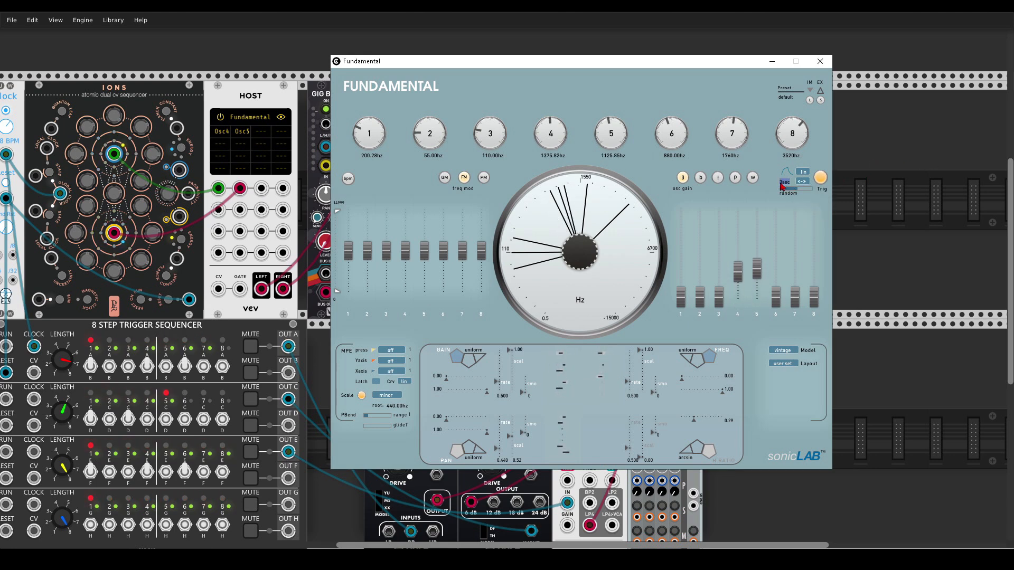
pyautogui.moveTo(782, 185); pyautogui.dragTo(815, 193)
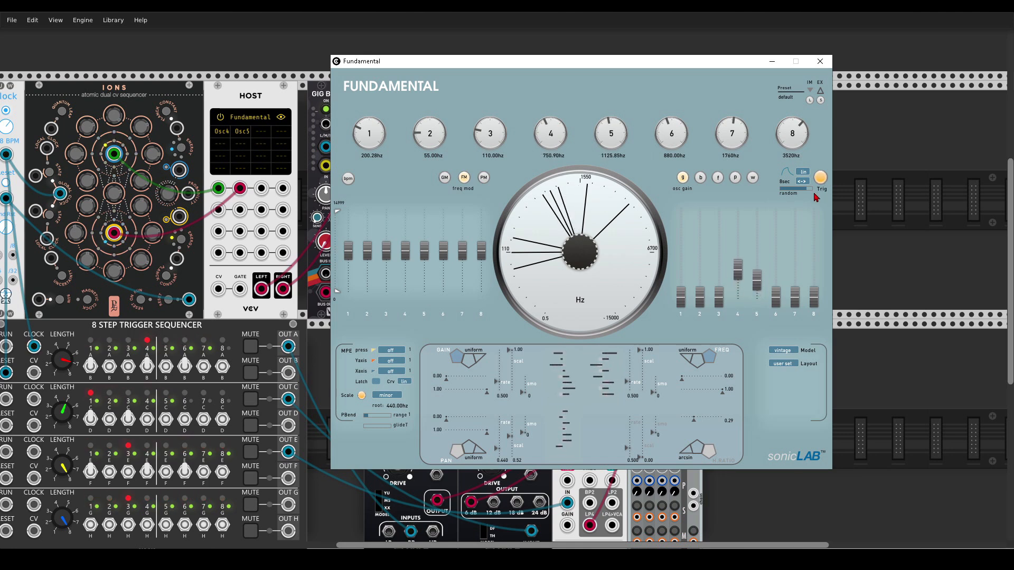
# - Show the oscillator pan settings and pan oscillator 4 fully right and oscillator 5 fully left
pyautogui.click(735, 179)
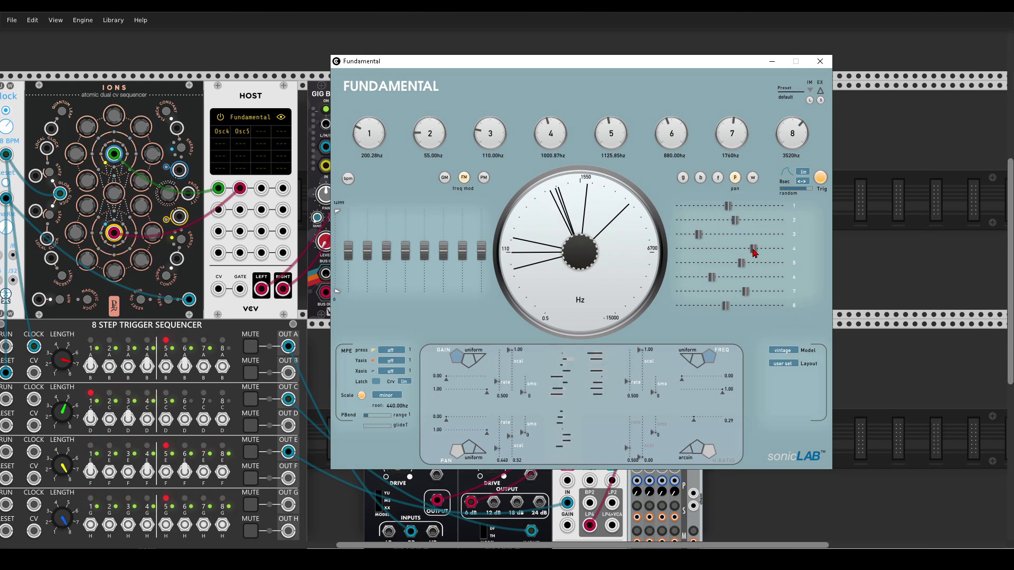
pyautogui.moveTo(785, 249); pyautogui.dragTo(801, 249)
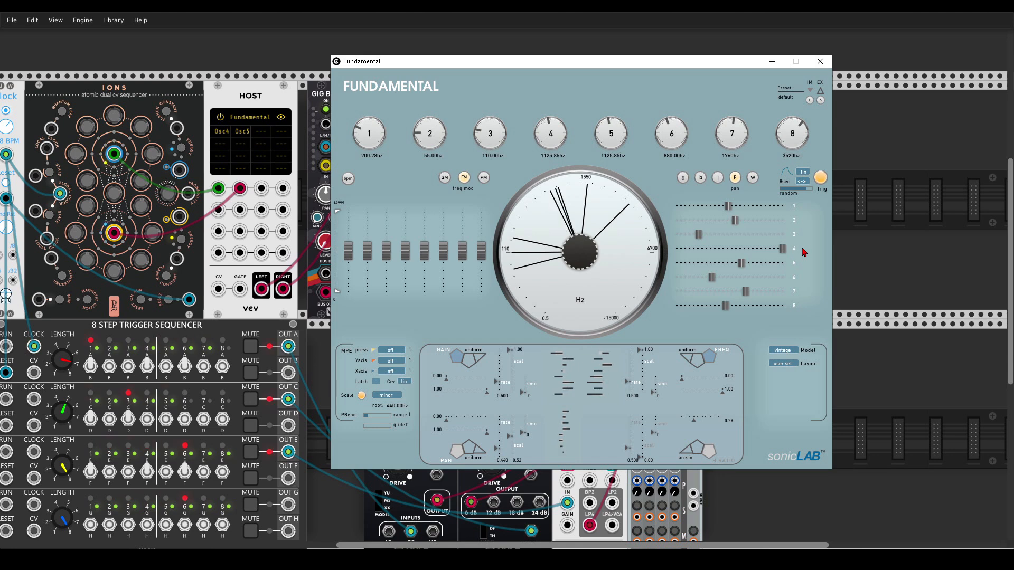
pyautogui.moveTo(741, 262); pyautogui.dragTo(653, 262)
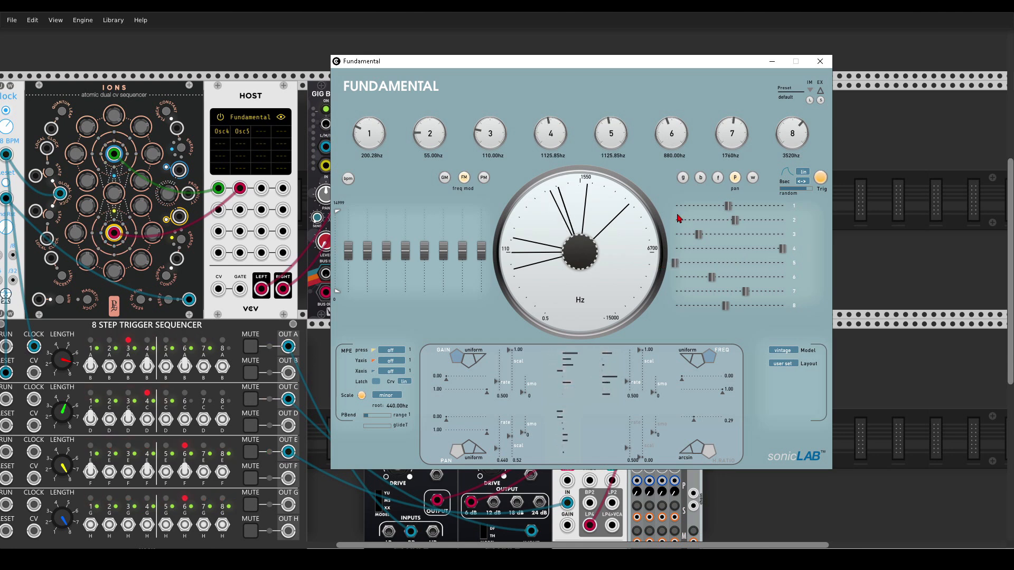
# - Show the oscillator gain settings in Fundamental and raise oscillator 1's gain
pyautogui.click(682, 180)
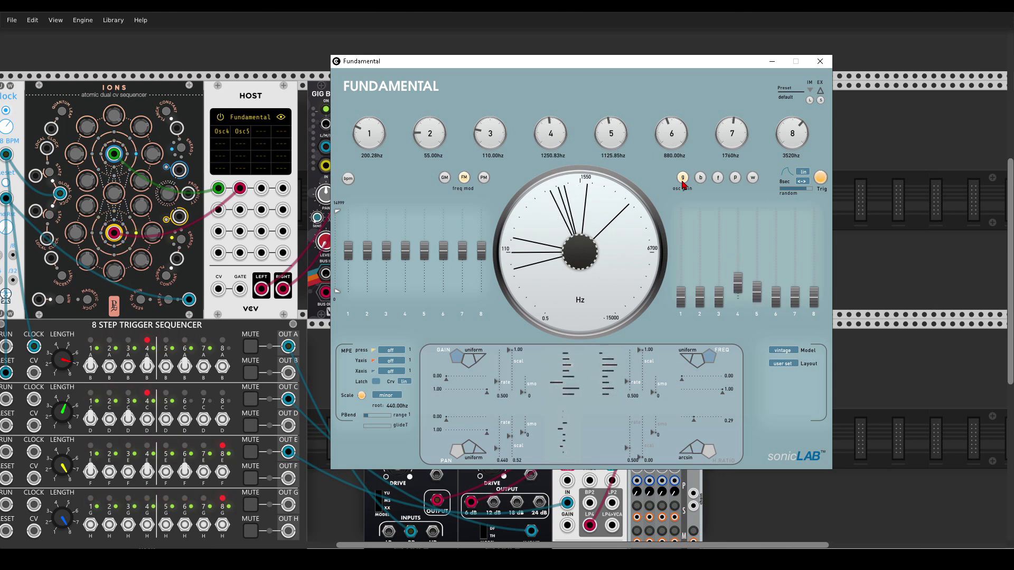
pyautogui.moveTo(681, 297); pyautogui.dragTo(682, 254)
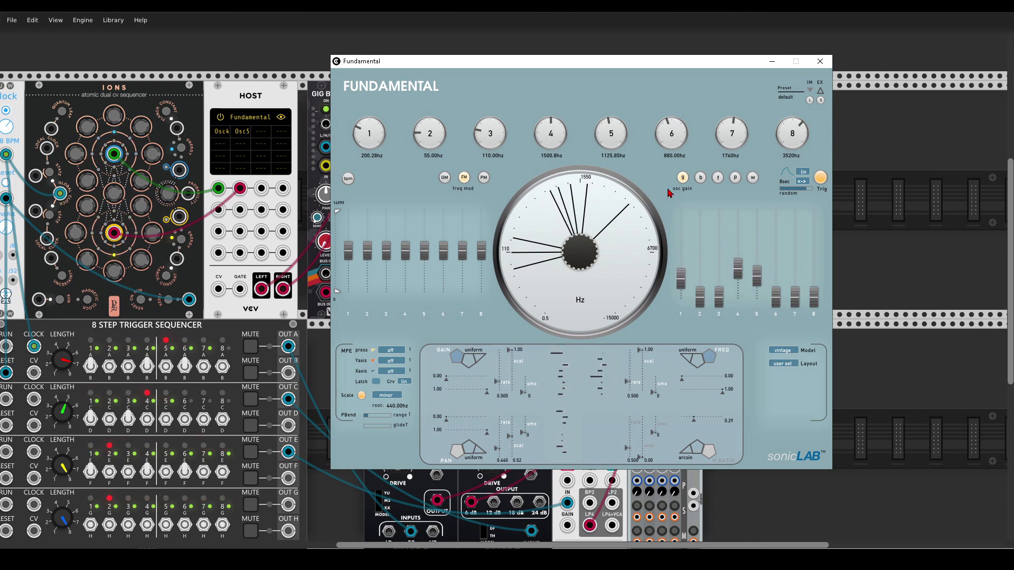
# - Adjust Plateau's wet level and move the Fundamental window clear of the IONS and HOST modules
pyautogui.moveTo(292, 129); pyautogui.dragTo(45, 128)
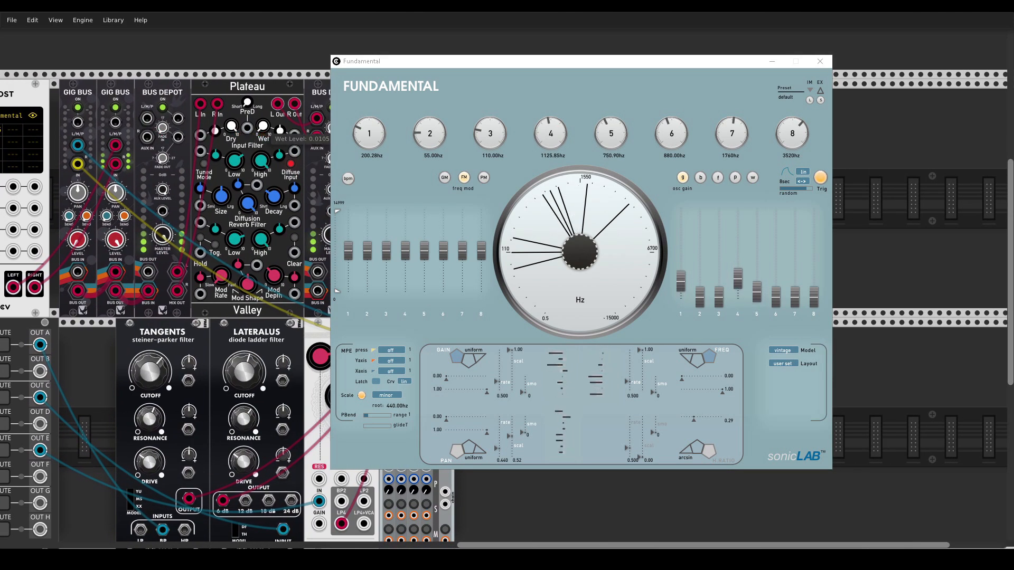
pyautogui.moveTo(262, 128); pyautogui.dragTo(621, 61)
pyautogui.moveTo(421, 55); pyautogui.dragTo(425, 59)
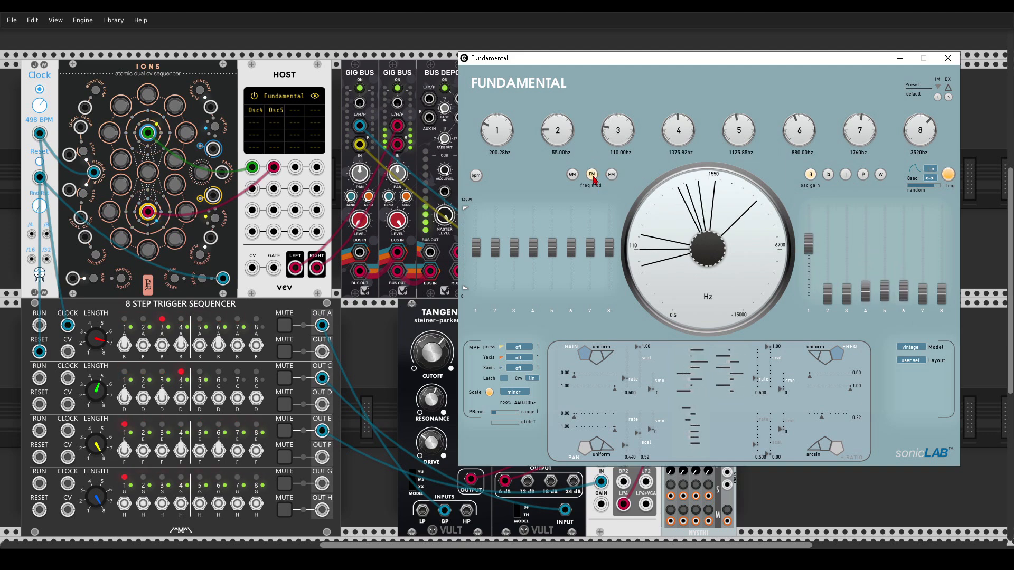
# - Raise oscillator 7's frequency modulation to maximum and set the frequency modulator's rate to 0.12
pyautogui.moveTo(586, 248); pyautogui.dragTo(582, 231)
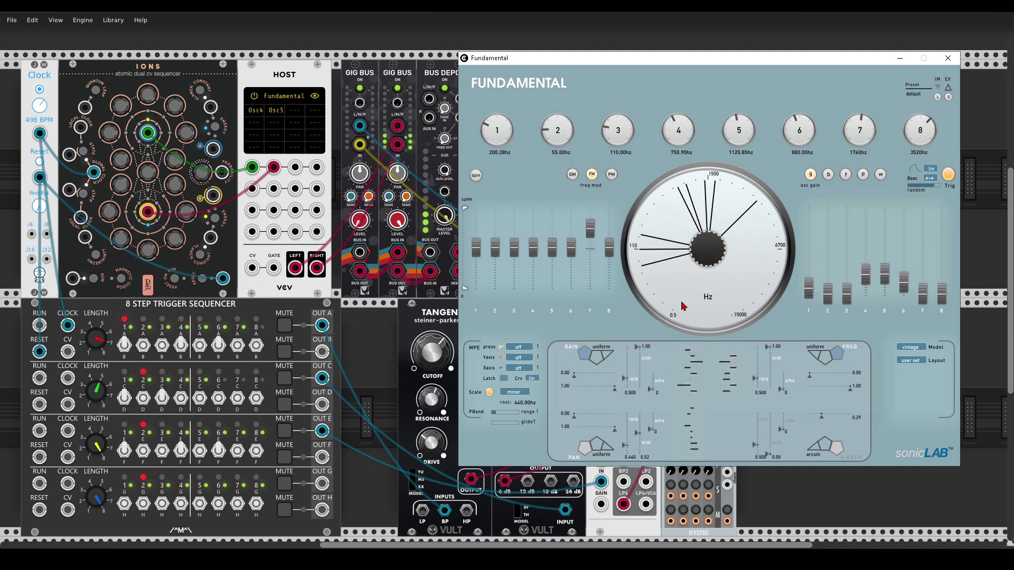
pyautogui.moveTo(755, 380); pyautogui.dragTo(754, 380)
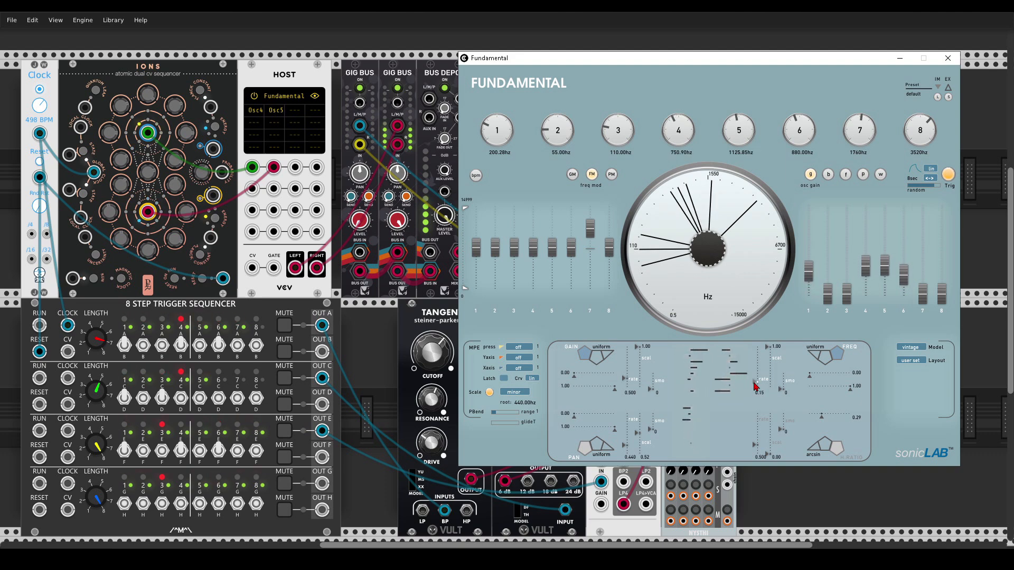
pyautogui.moveTo(591, 231); pyautogui.dragTo(591, 219)
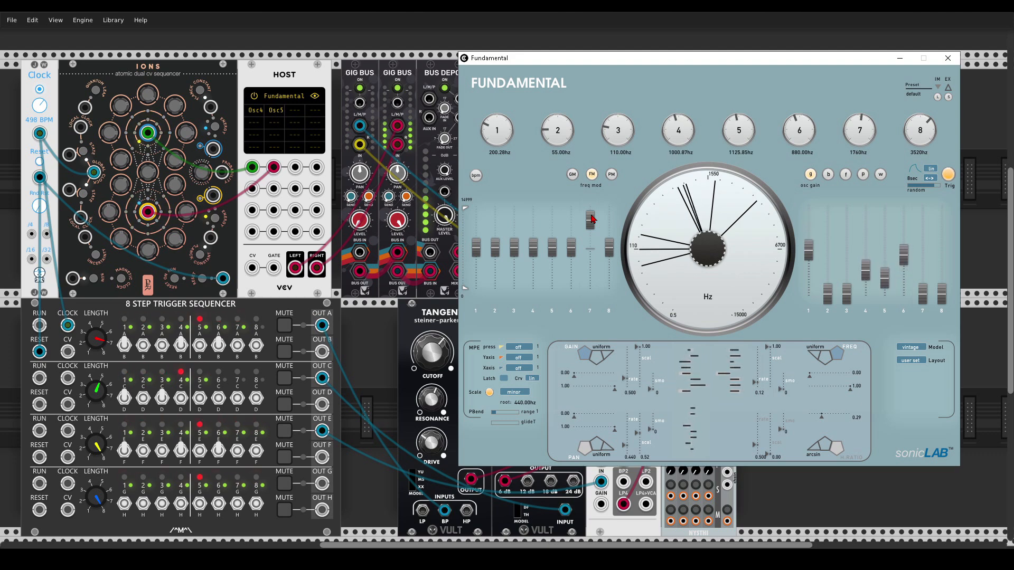
pyautogui.moveTo(591, 219); pyautogui.dragTo(581, 196)
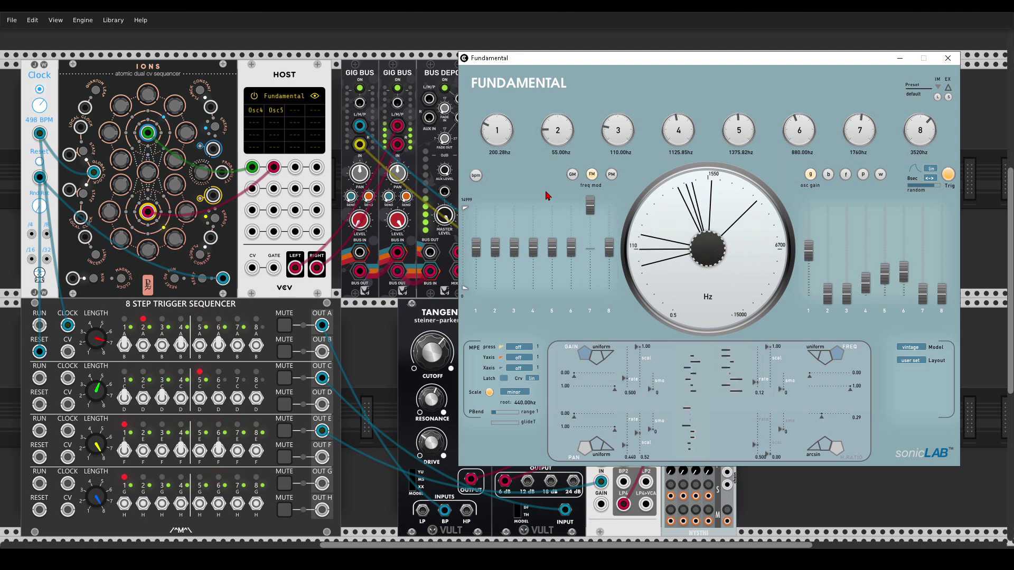
# - Close the Fundamental window and raise the master level of the BUS DEPOT feeding Plateau
pyautogui.click(947, 58)
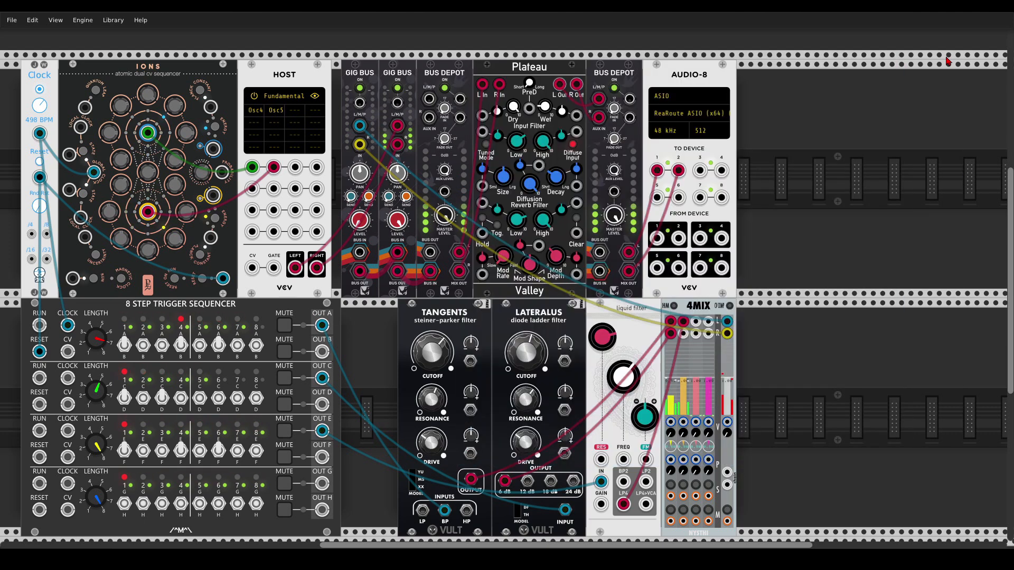
pyautogui.moveTo(811, 216); pyautogui.dragTo(835, 199)
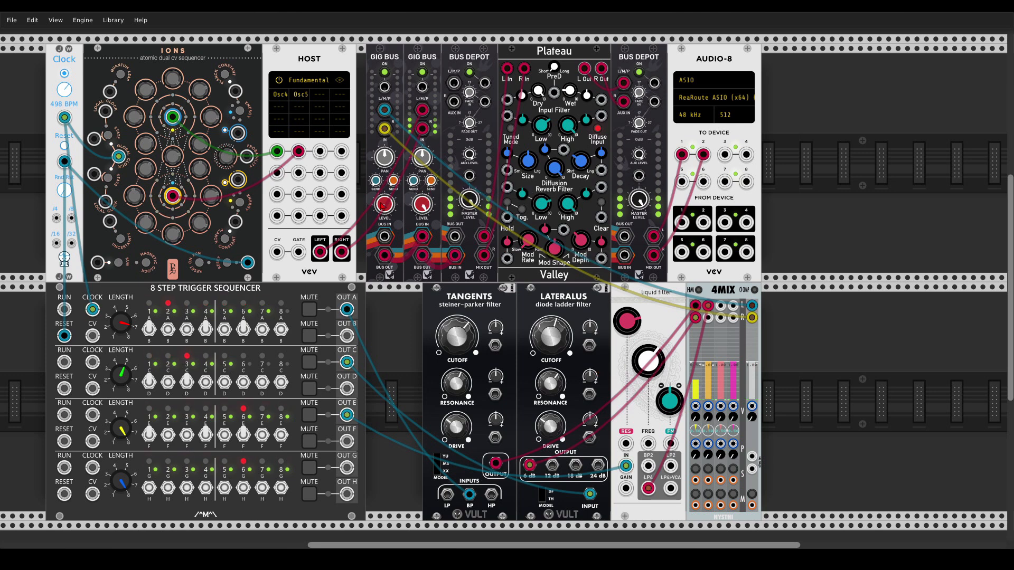
pyautogui.moveTo(468, 200)
pyautogui.moveTo(469, 200); pyautogui.dragTo(469, 184)
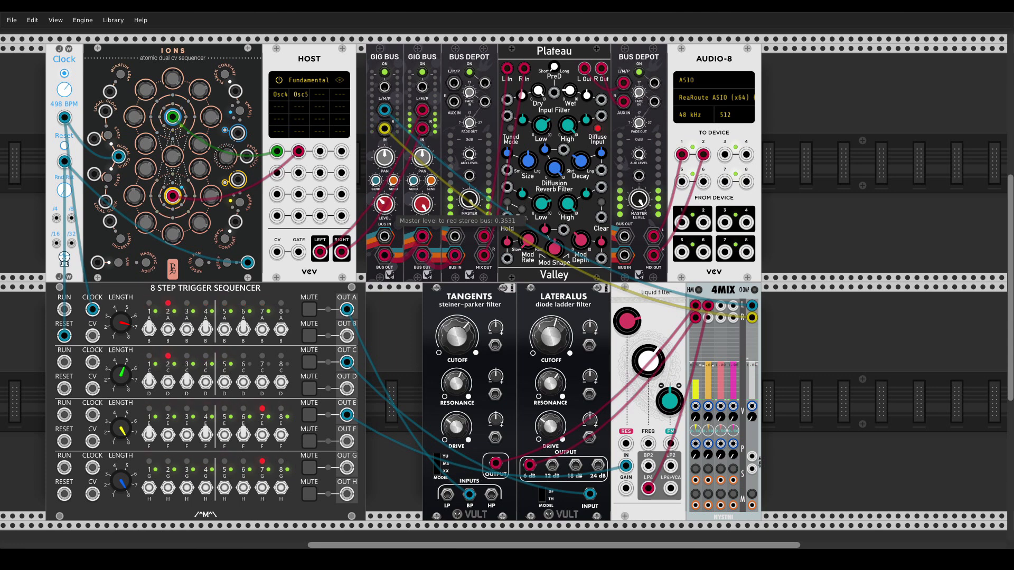
# - Open Fundamental's editor from HOST and turn on its trigger
pyautogui.click(340, 80)
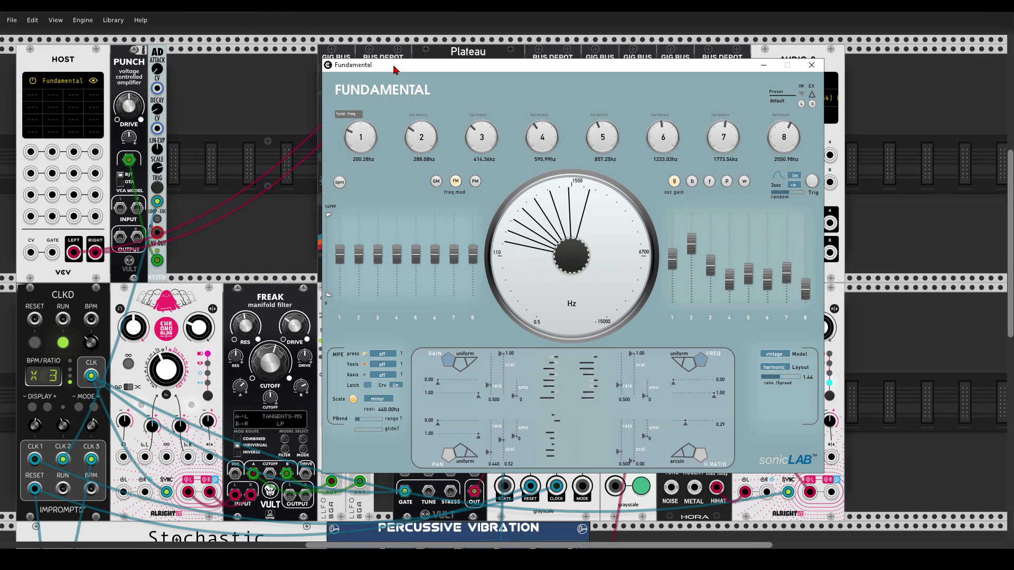
pyautogui.click(813, 185)
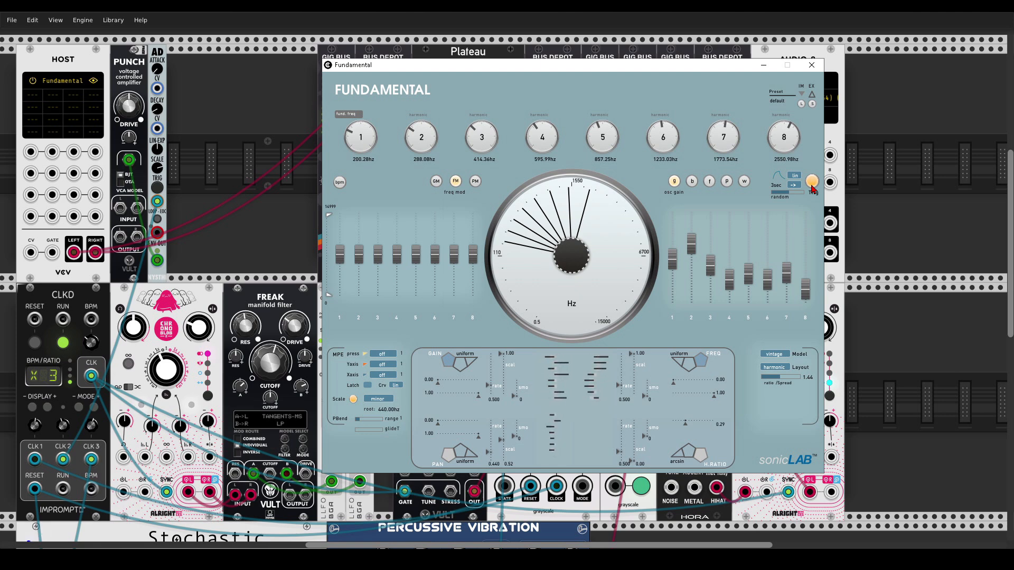
# - Set the harmonic layout's ratio/spread to 1.27 in Fundamental
pyautogui.click(780, 368)
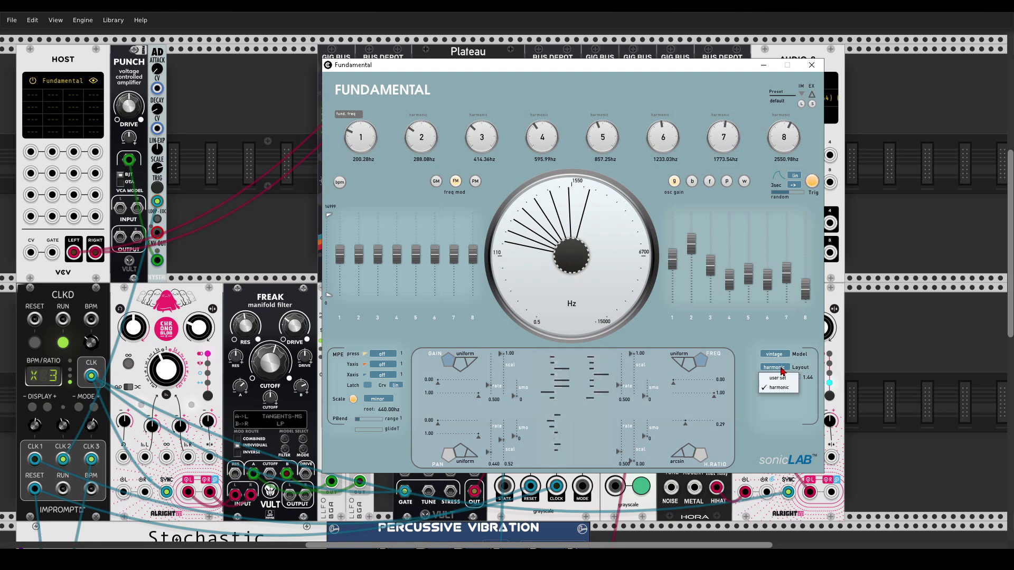
pyautogui.click(774, 417)
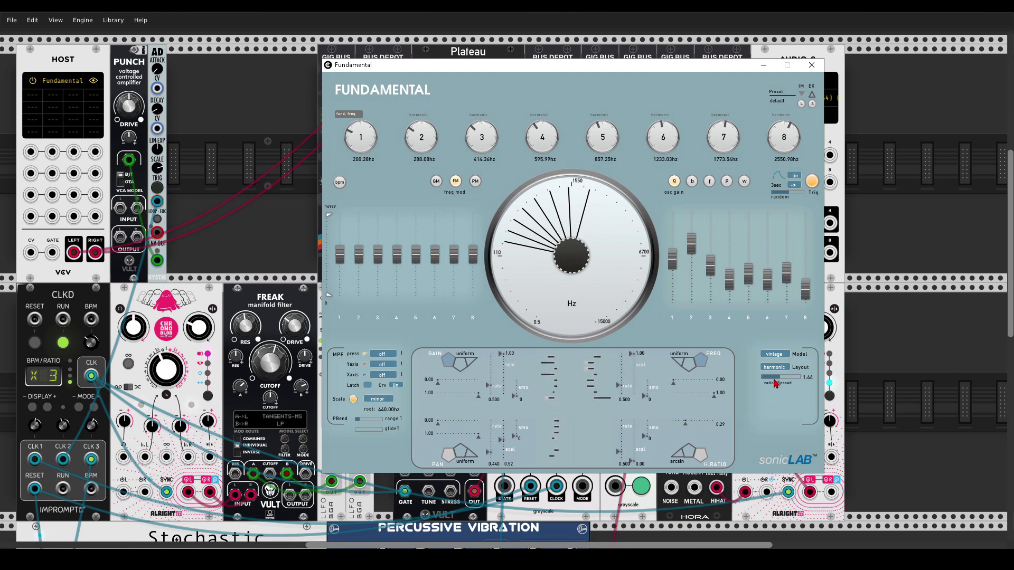
pyautogui.click(779, 377)
pyautogui.moveTo(781, 381); pyautogui.dragTo(780, 381)
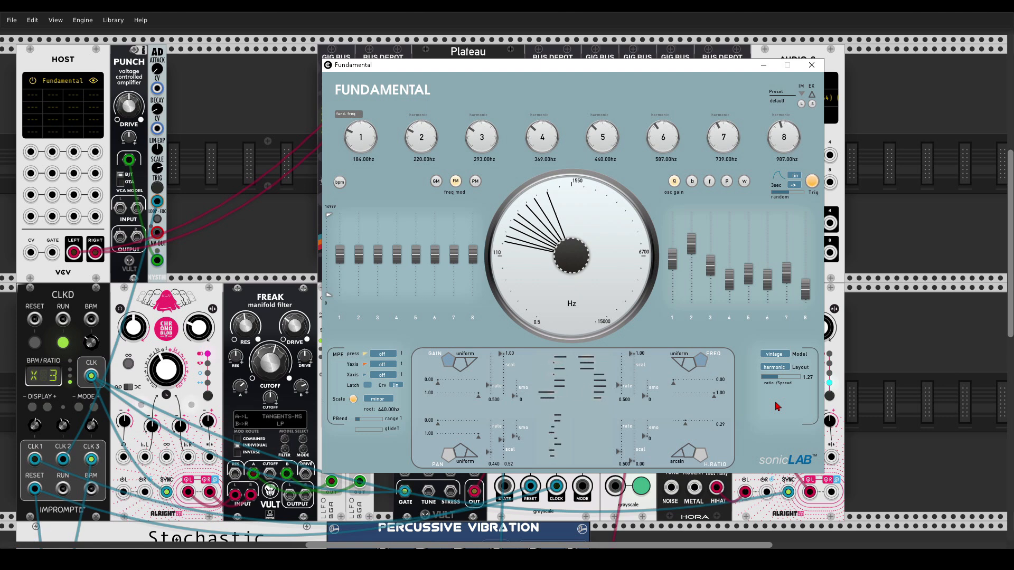
# - Insert PUNCH between HOST and GIG BUS by patching HOST's stereo output into PUNCH and PUNCH's outputs into GIG BUS
pyautogui.moveTo(515, 67); pyautogui.dragTo(680, 61)
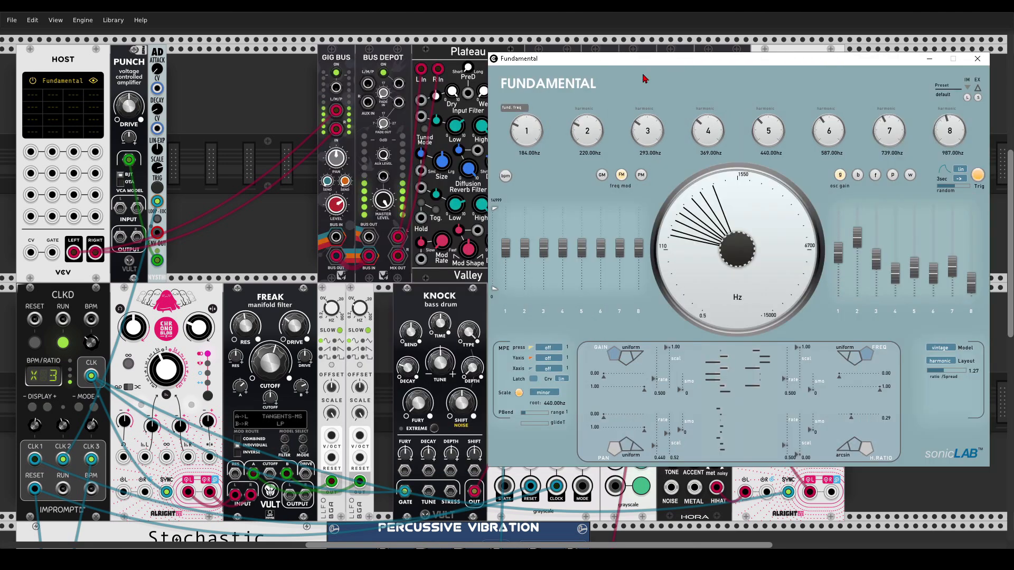
pyautogui.moveTo(265, 136); pyautogui.dragTo(350, 143)
pyautogui.moveTo(421, 117); pyautogui.dragTo(206, 215)
pyautogui.moveTo(421, 135); pyautogui.dragTo(255, 202)
pyautogui.moveTo(205, 243)
pyautogui.mouseDown()
pyautogui.moveTo(322, 158)
pyautogui.moveTo(421, 117)
pyautogui.moveTo(222, 243)
pyautogui.mouseUp()
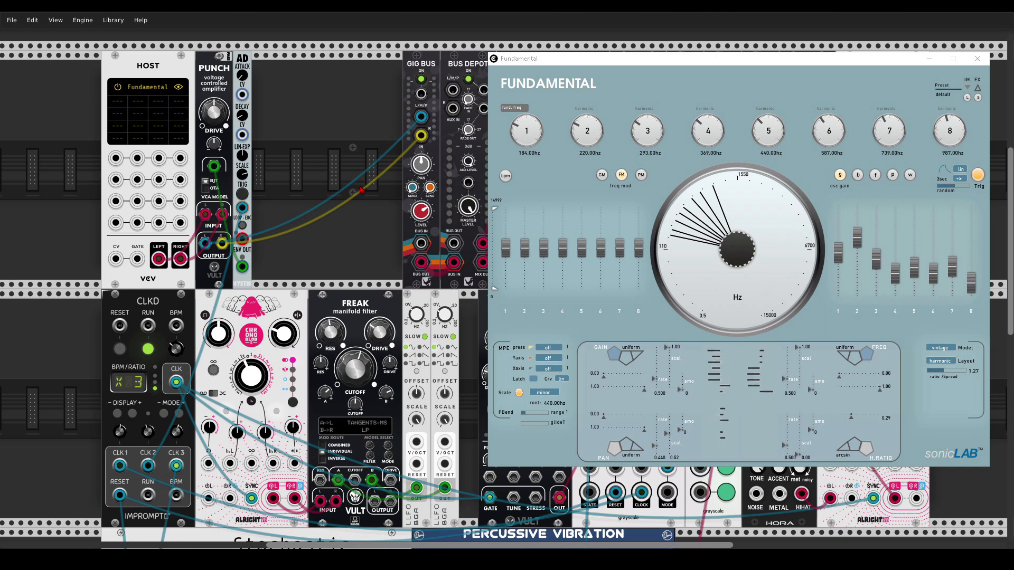
pyautogui.moveTo(357, 190); pyautogui.dragTo(321, 148)
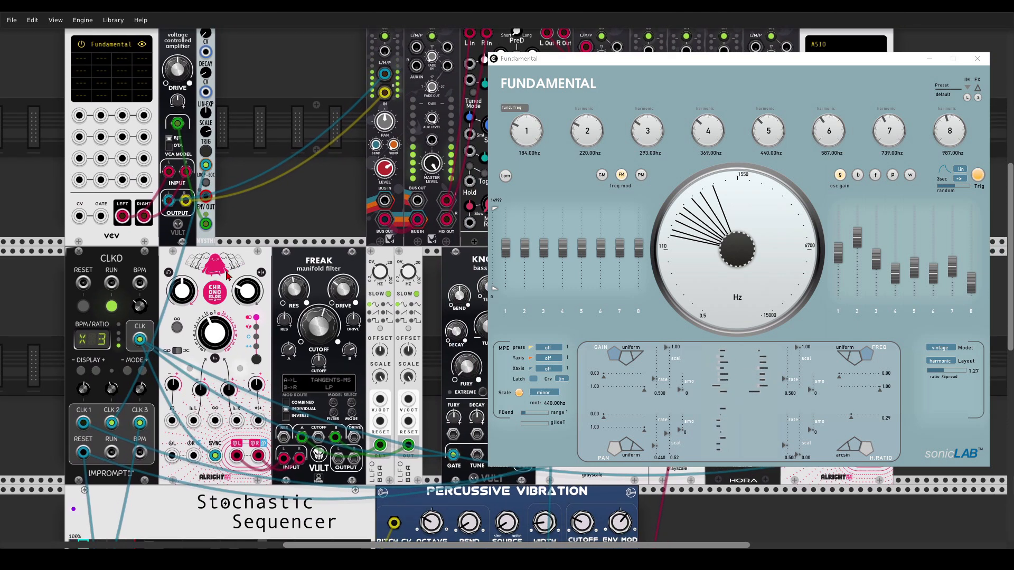
# - Move PUNCH's output cables from GIG BUS to Chronoblob's left and right inputs and patch FREAK's outputs into GIG BUS
pyautogui.moveTo(384, 75); pyautogui.dragTo(171, 455)
pyautogui.moveTo(384, 92); pyautogui.dragTo(194, 455)
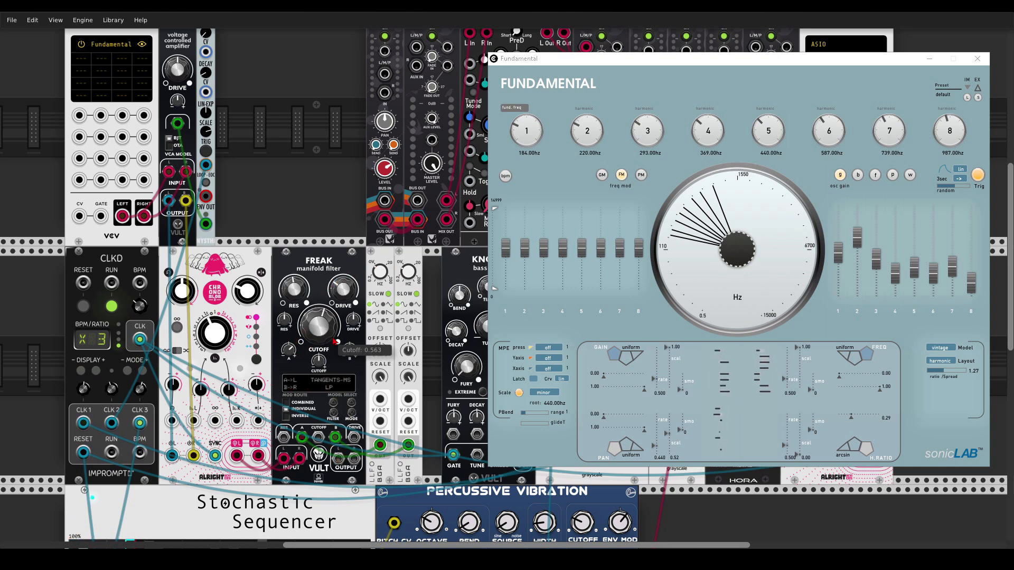
pyautogui.moveTo(339, 459)
pyautogui.mouseDown()
pyautogui.moveTo(340, 346)
pyautogui.moveTo(385, 75)
pyautogui.moveTo(356, 306)
pyautogui.moveTo(354, 458)
pyautogui.mouseUp()
# - Raise Plateau's wet level to 0.123
pyautogui.moveTo(340, 162); pyautogui.dragTo(319, 205)
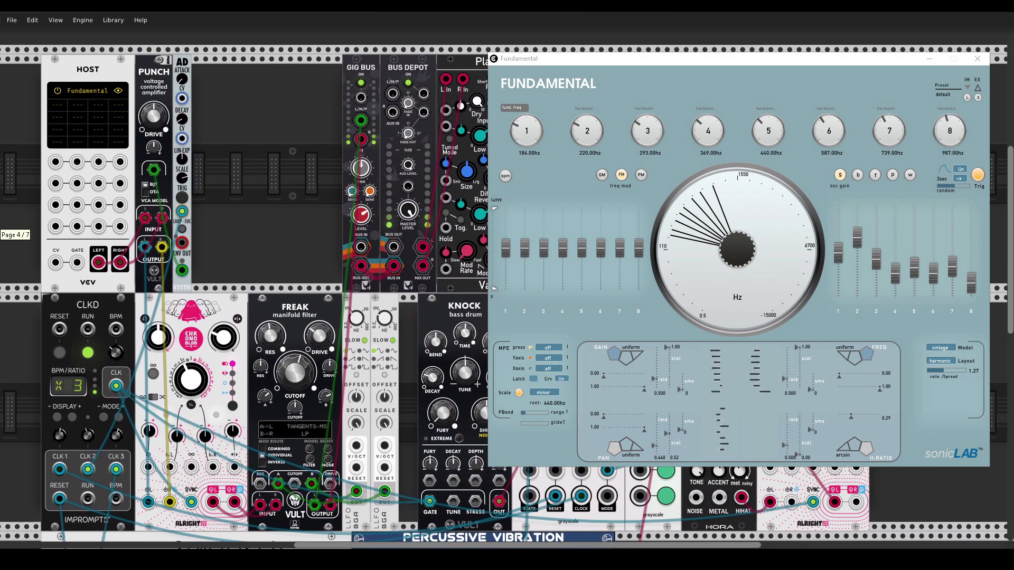
pyautogui.moveTo(304, 141); pyautogui.dragTo(187, 143)
pyautogui.moveTo(394, 106)
pyautogui.mouseDown()
pyautogui.moveTo(393, 76)
pyautogui.moveTo(394, 96)
pyautogui.mouseUp()
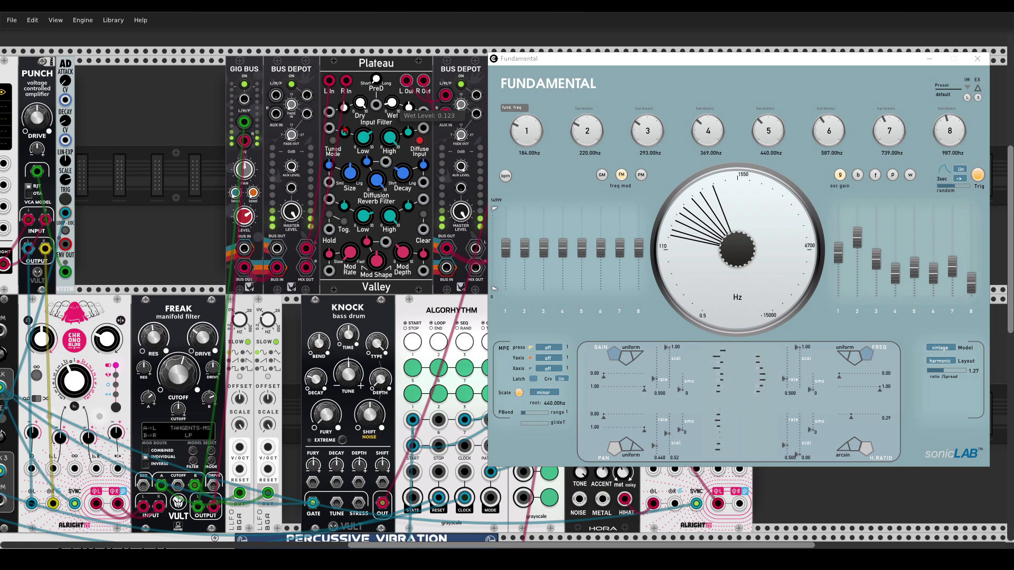
pyautogui.moveTo(175, 158); pyautogui.dragTo(255, 150)
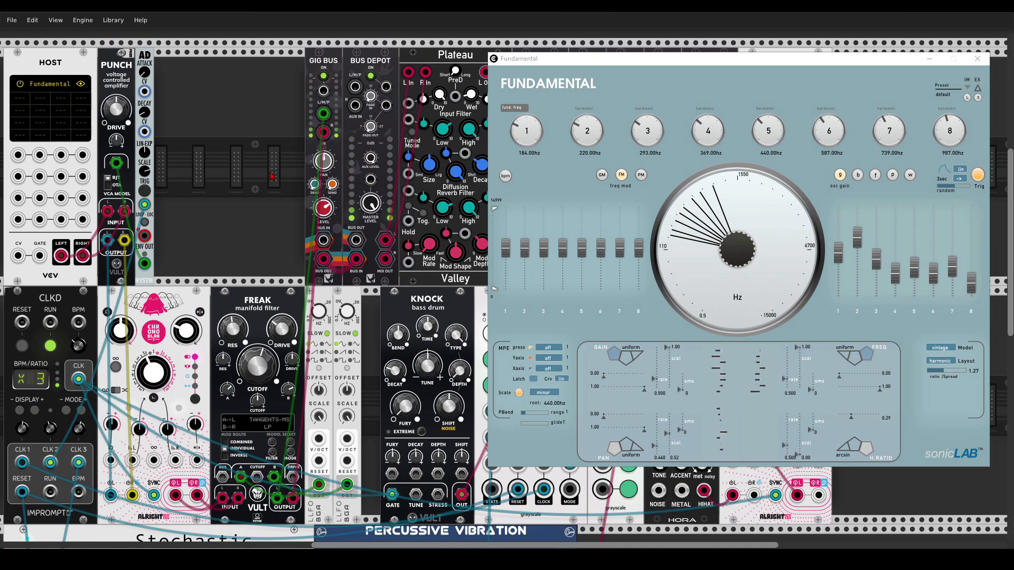
# - Try nudging oscillator 1's frequency modulation in Fundamental and return it to its centre position
pyautogui.moveTo(269, 171); pyautogui.dragTo(95, 199)
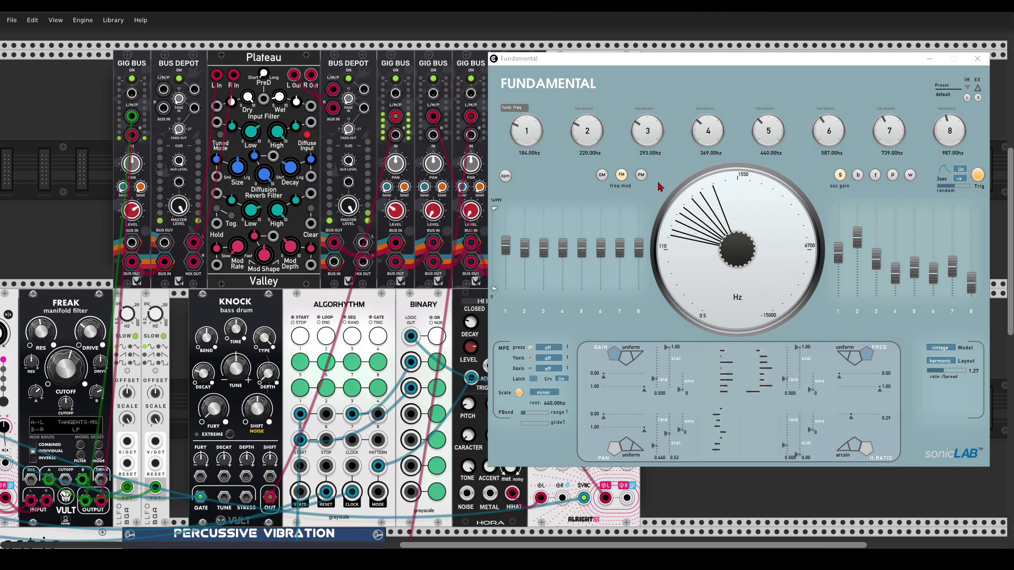
pyautogui.click(509, 245)
pyautogui.moveTo(509, 246); pyautogui.dragTo(507, 261)
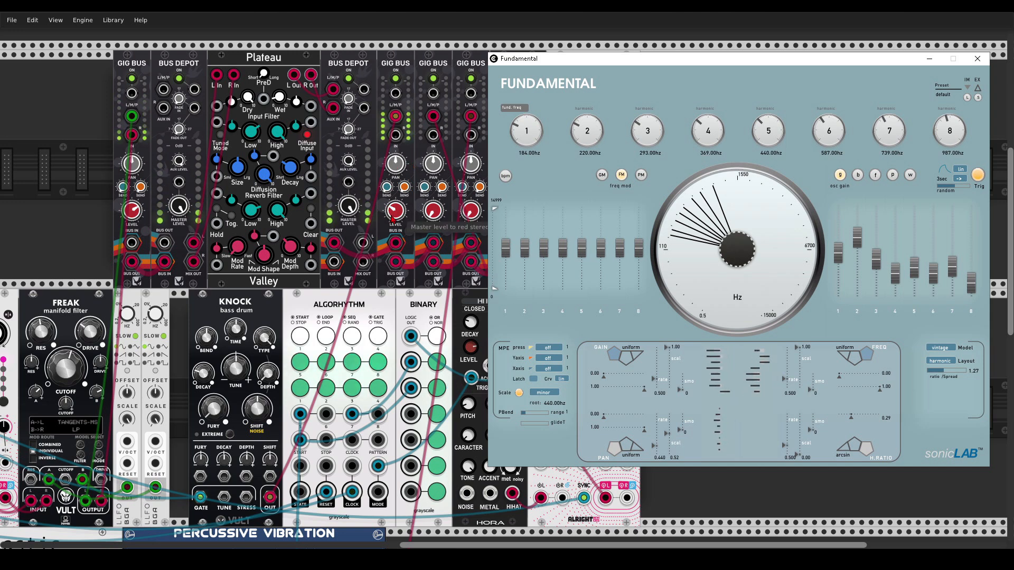
# - Examine the KNOCK, ALGORHYTHM, BINARY and HI HAT drum modules, their Chronoblob delay and the GIG BUS channel levels
pyautogui.moveTo(424, 52); pyautogui.dragTo(315, 20)
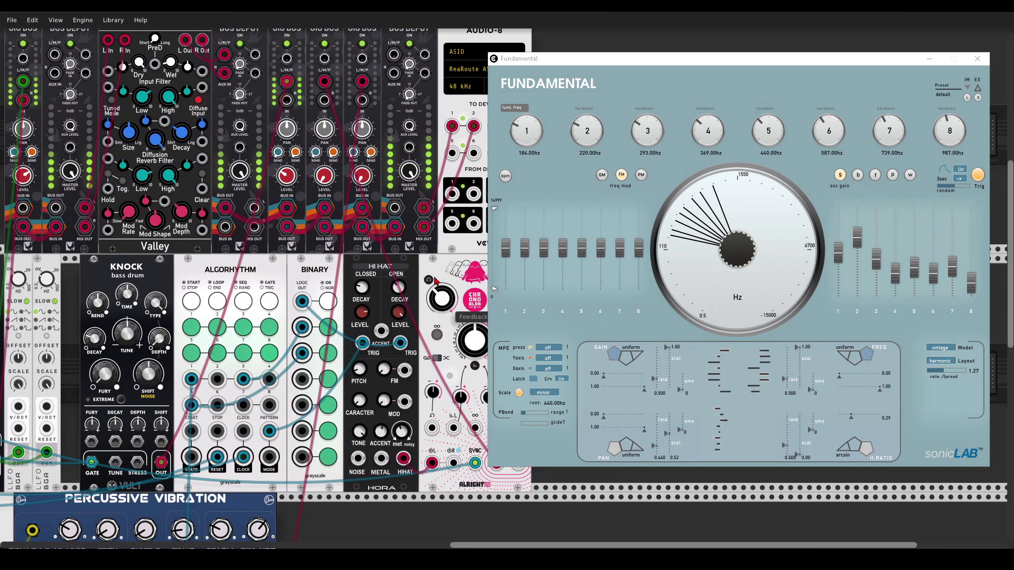
pyautogui.moveTo(272, 292); pyautogui.dragTo(221, 262)
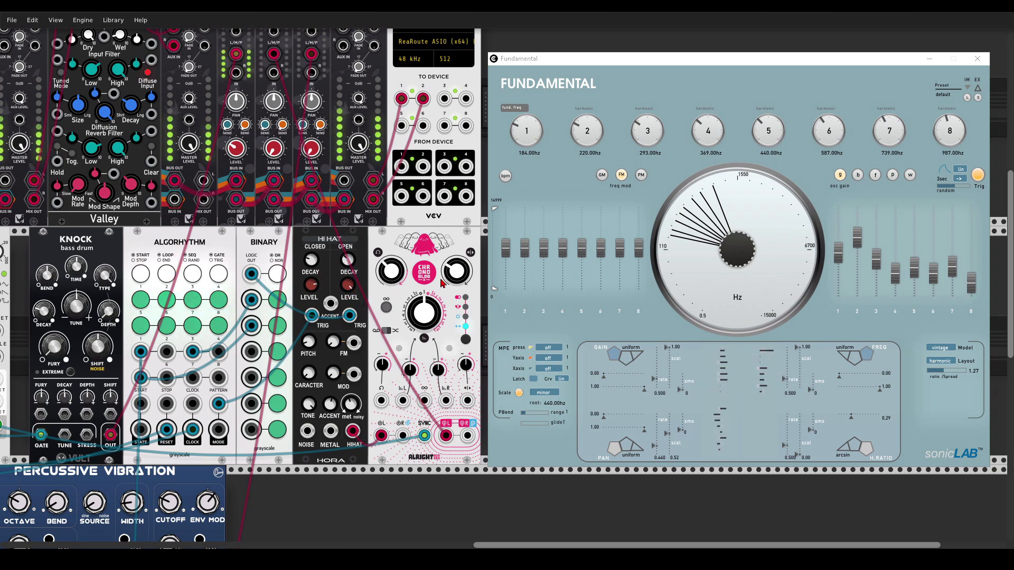
pyautogui.scroll(3, 352, 242)
pyautogui.hscroll(-2, 353, 242)
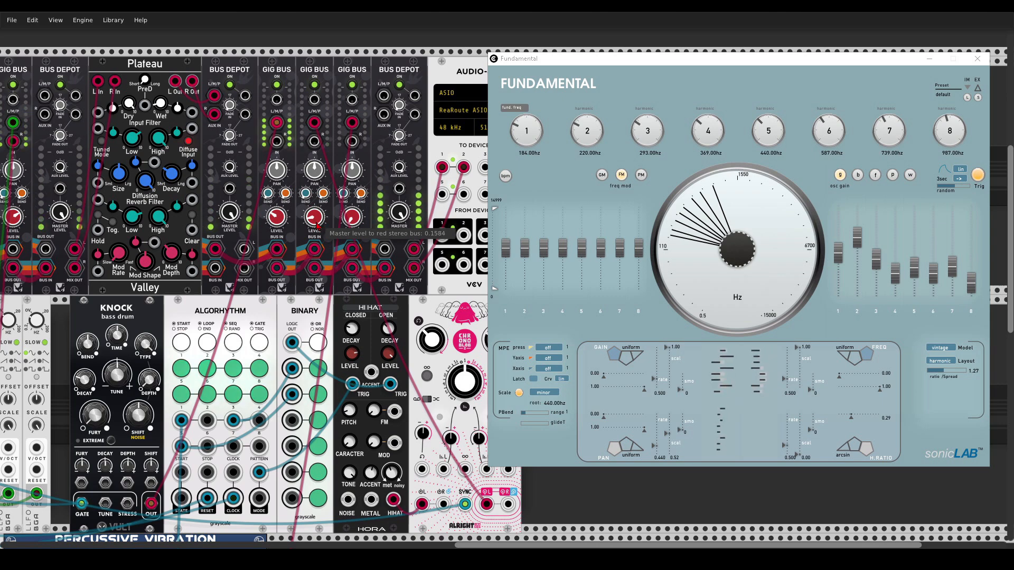
# - Move the Fundamental window aside and examine the Stochastic Sequencer, its PERCUSSIVE VIBRATION voice and their routing to the mixer
pyautogui.scroll(-5, 267, 313)
pyautogui.hscroll(-3, 267, 314)
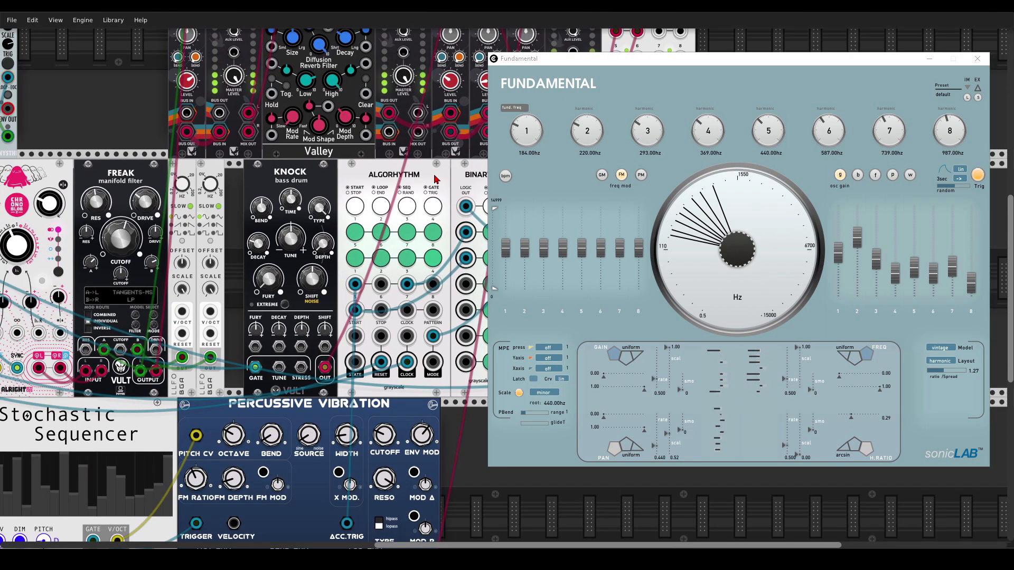
pyautogui.scroll(-2, 397, 274)
pyautogui.hscroll(-3, 397, 274)
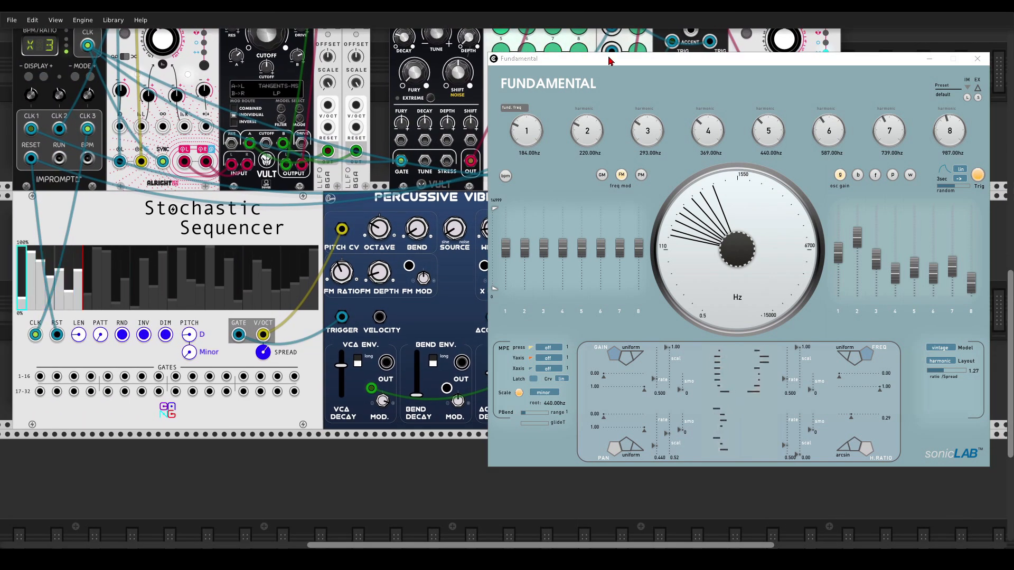
pyautogui.moveTo(608, 61); pyautogui.dragTo(714, 63)
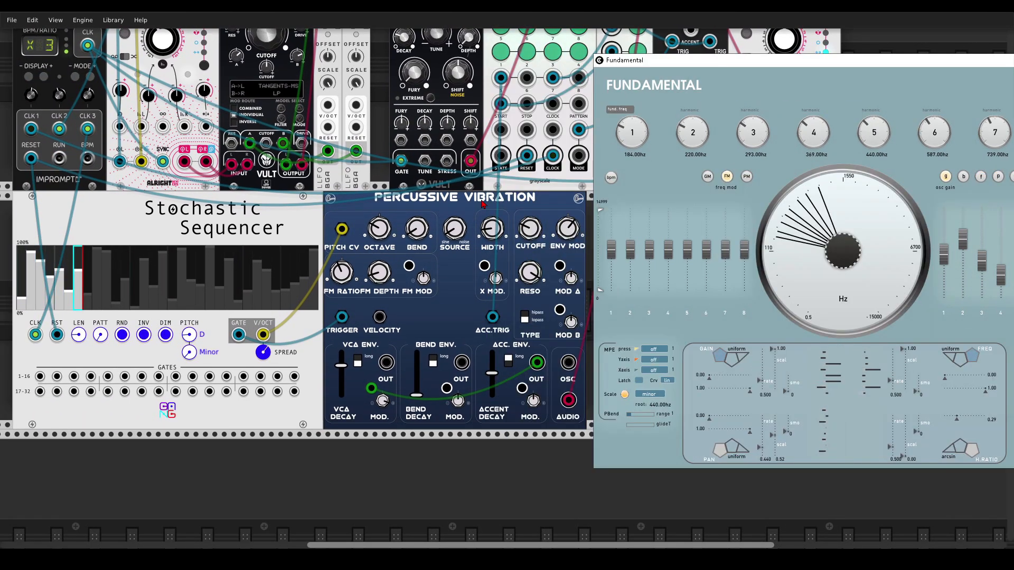
pyautogui.scroll(-1, 458, 195)
pyautogui.scroll(-1, 457, 194)
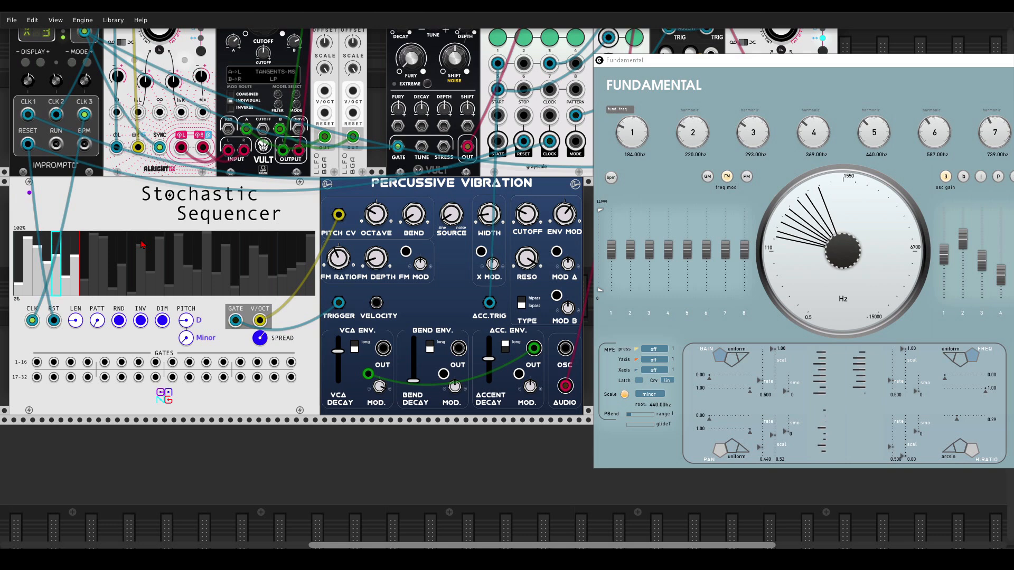
pyautogui.hscroll(1, 441, 195)
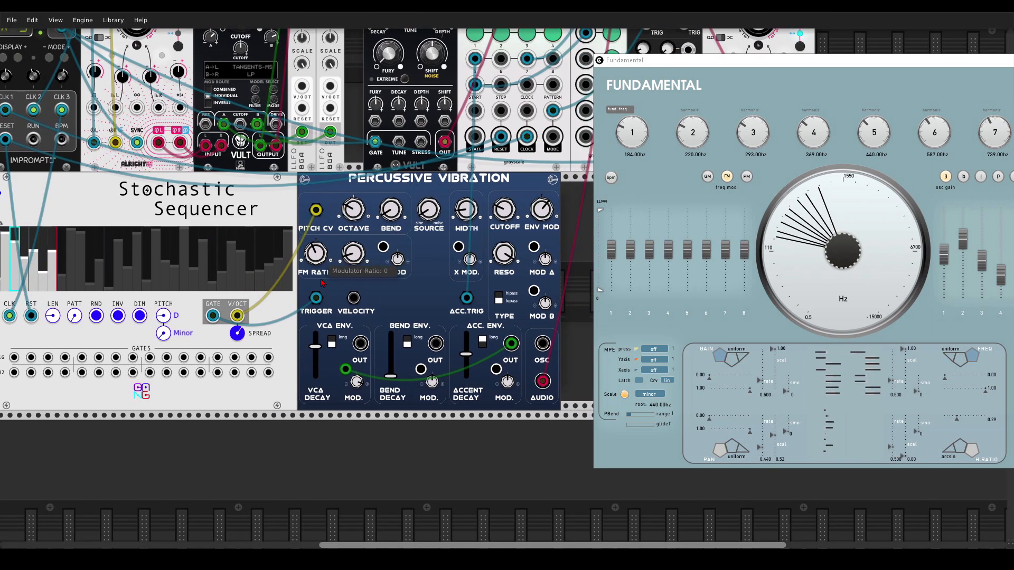
pyautogui.scroll(10, 429, 226)
pyautogui.hscroll(8, 428, 226)
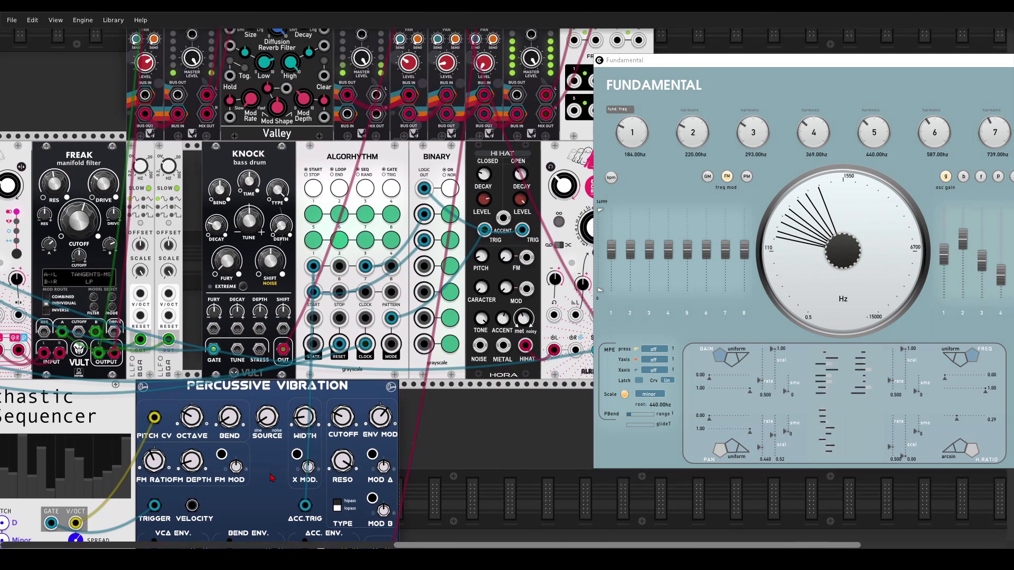
pyautogui.scroll(4, 462, 213)
pyautogui.hscroll(7, 462, 214)
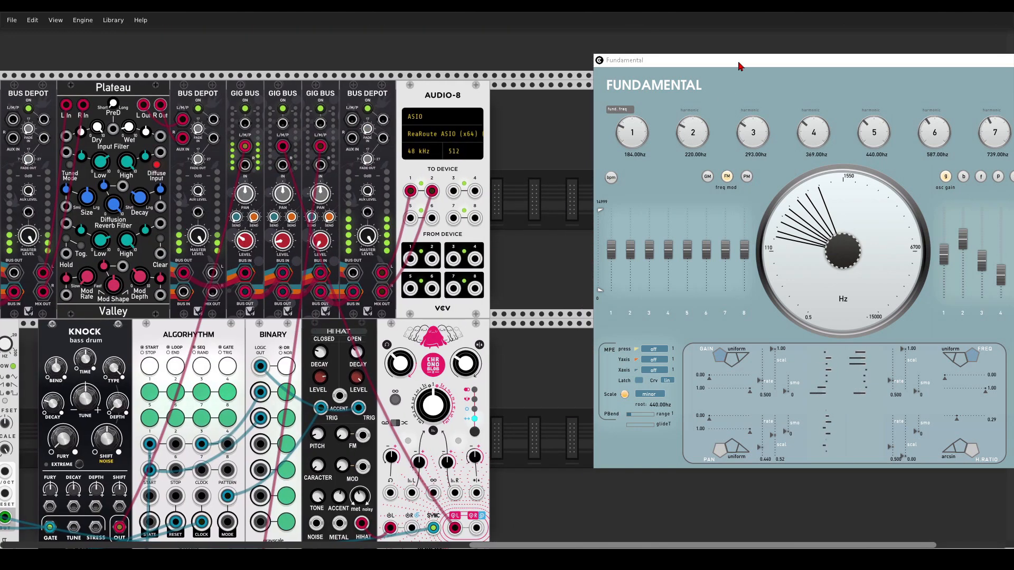
# - Move the Fundamental window beside the mixer and set the third GIG BUS channel's red stereo bus level to 0.2475
pyautogui.moveTo(672, 63); pyautogui.dragTo(547, 65)
pyautogui.moveTo(323, 243); pyautogui.dragTo(323, 180)
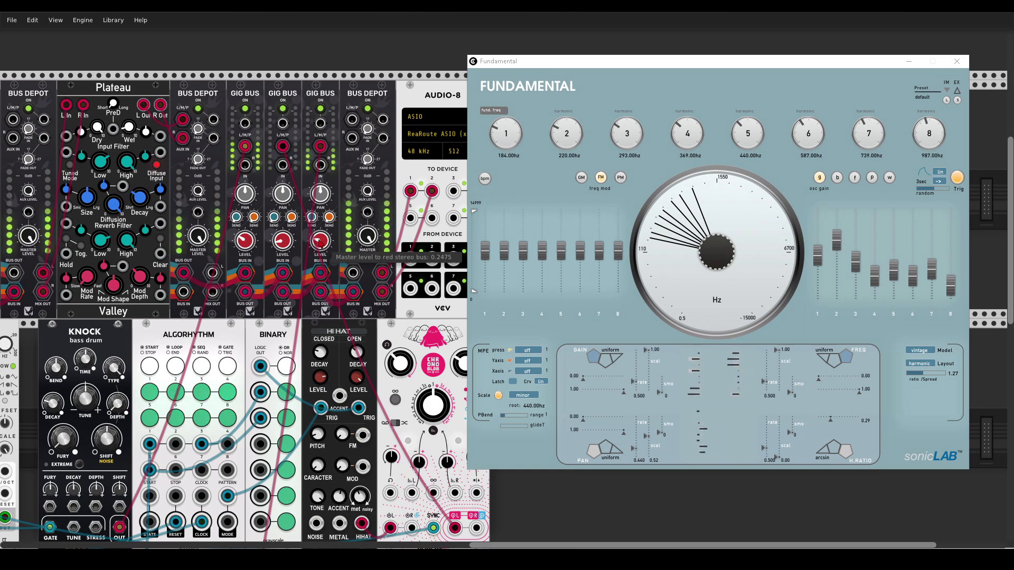
# - Bring the HOST and RE-BURST patch into view and trigger the Fundamental voice on
pyautogui.moveTo(92, 55); pyautogui.dragTo(483, 55)
pyautogui.moveTo(310, 196); pyautogui.dragTo(307, 167)
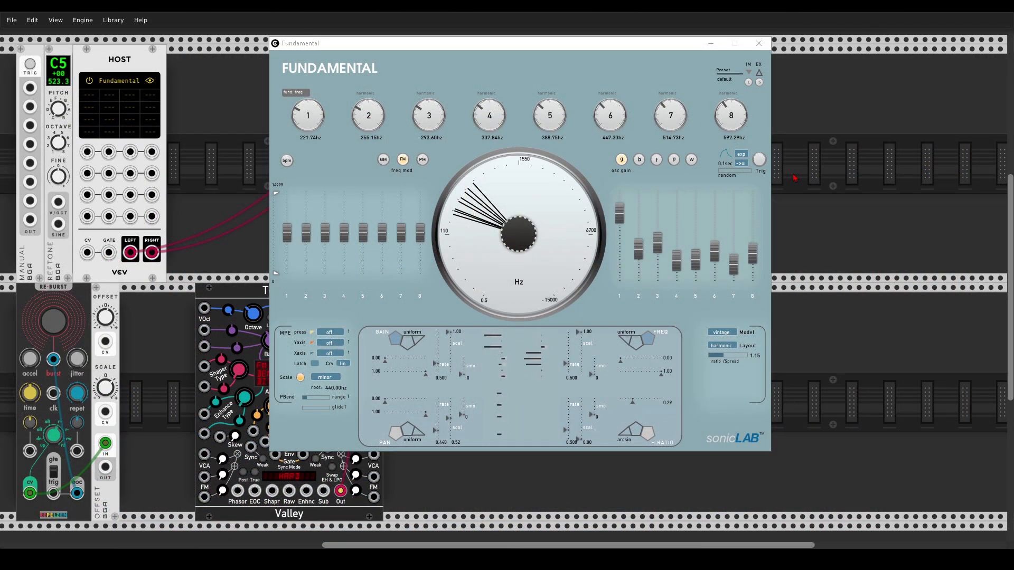
pyautogui.click(759, 161)
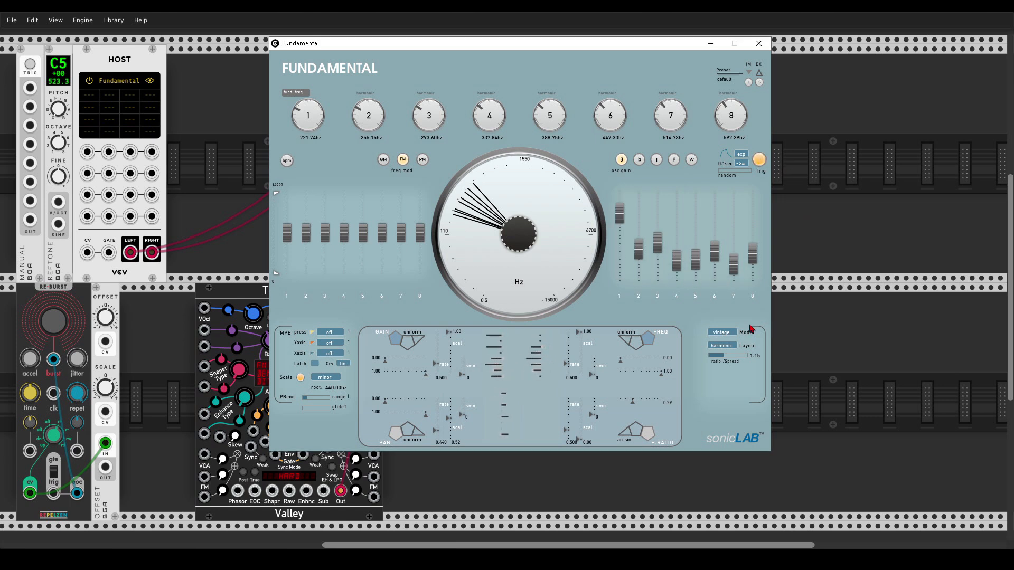
# - Switch Fundamental's oscillator model back and forth between vintage and pure, finishing on pure
pyautogui.click(716, 333)
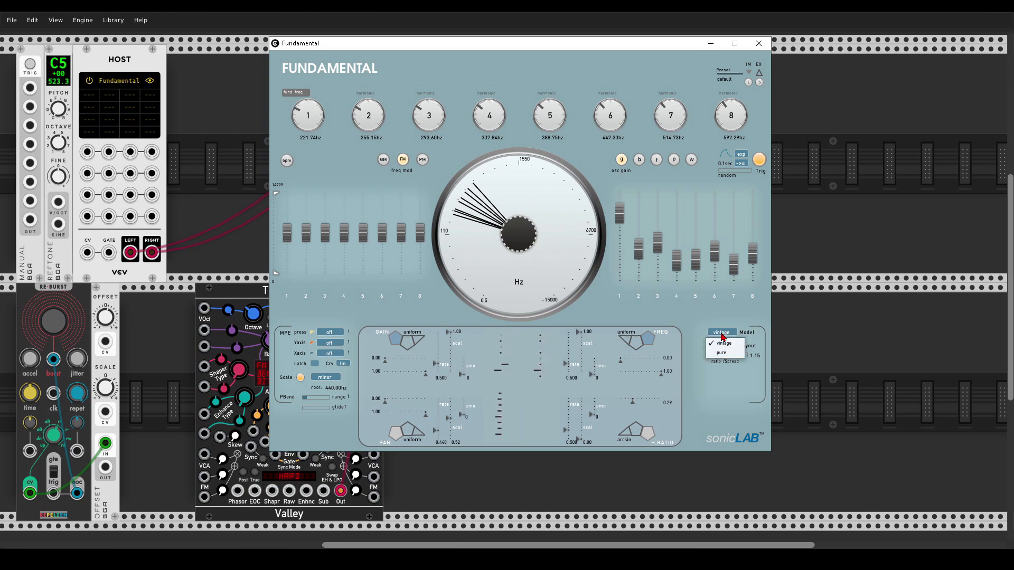
pyautogui.click(722, 352)
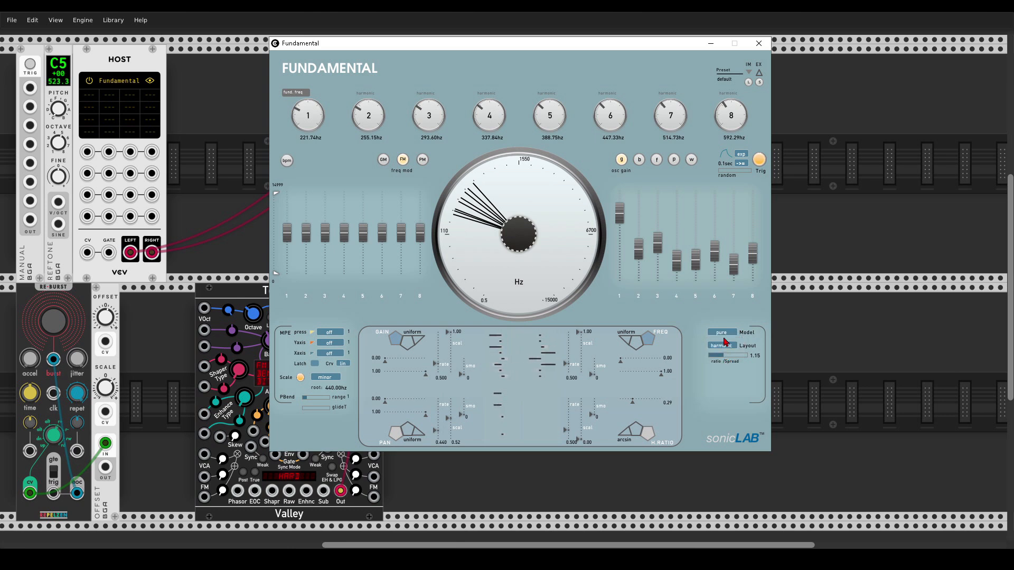
pyautogui.click(723, 335)
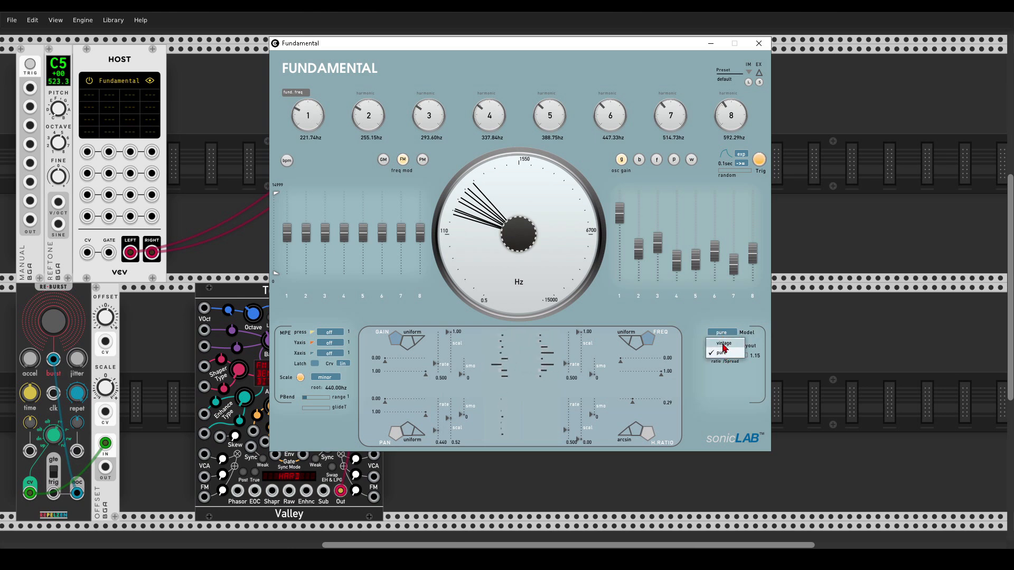
pyautogui.click(723, 343)
pyautogui.click(724, 335)
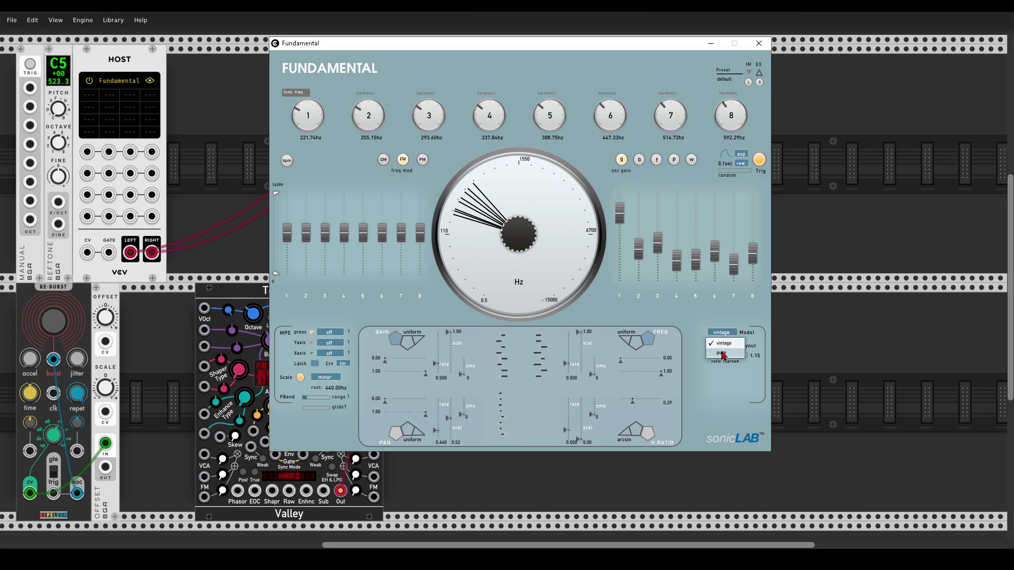
pyautogui.click(723, 353)
pyautogui.click(723, 332)
pyautogui.click(723, 341)
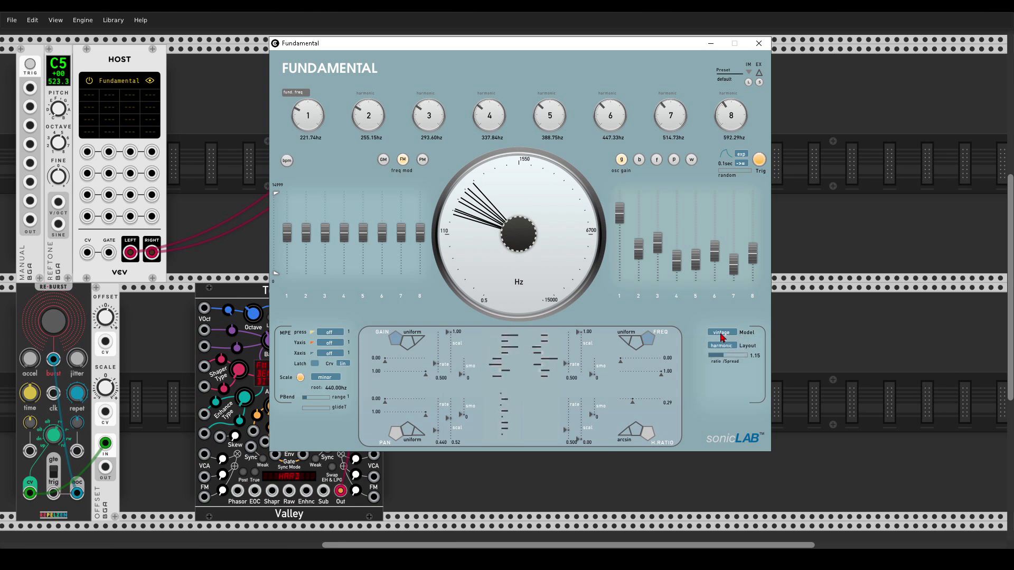
pyautogui.click(722, 334)
pyautogui.click(723, 356)
# - Adjust the v-boost of oscillators 1, 4 and 5 and compare the vintage and pure models, finishing on pure with oscillator gain shown
pyautogui.click(638, 164)
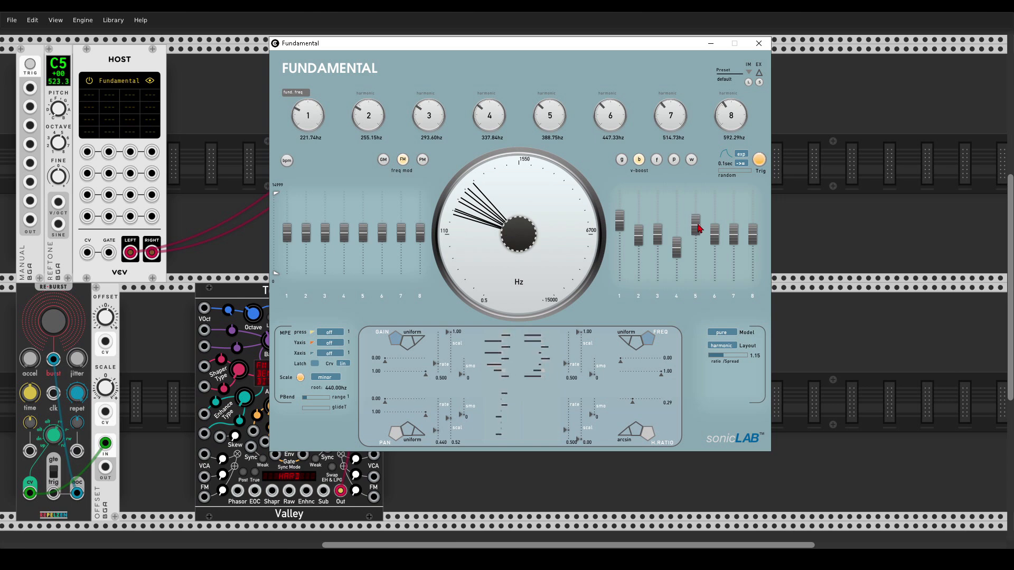
pyautogui.click(719, 334)
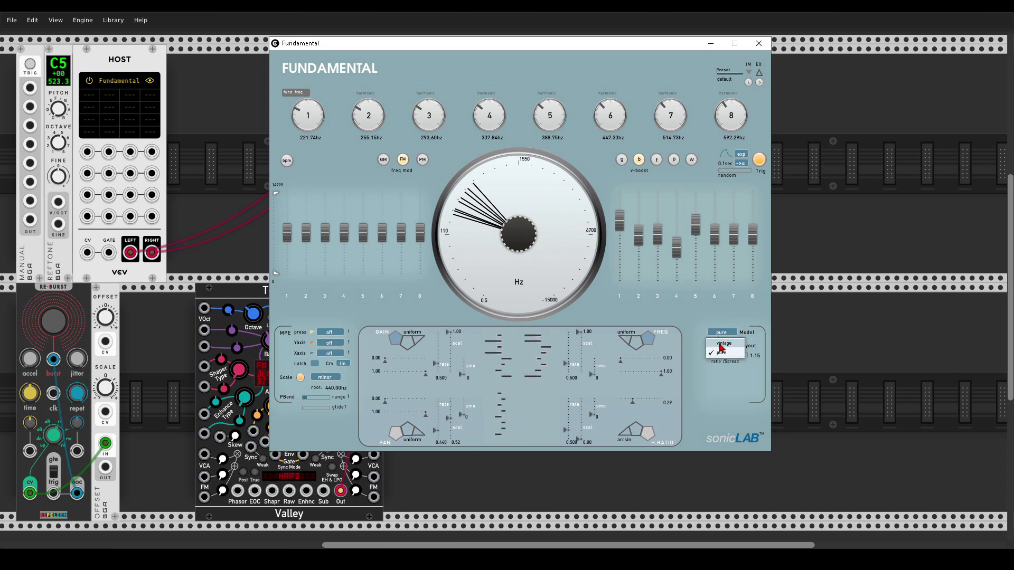
pyautogui.click(723, 344)
pyautogui.click(721, 334)
pyautogui.click(725, 352)
pyautogui.click(722, 335)
pyautogui.click(725, 344)
pyautogui.click(723, 337)
pyautogui.click(724, 352)
pyautogui.click(622, 161)
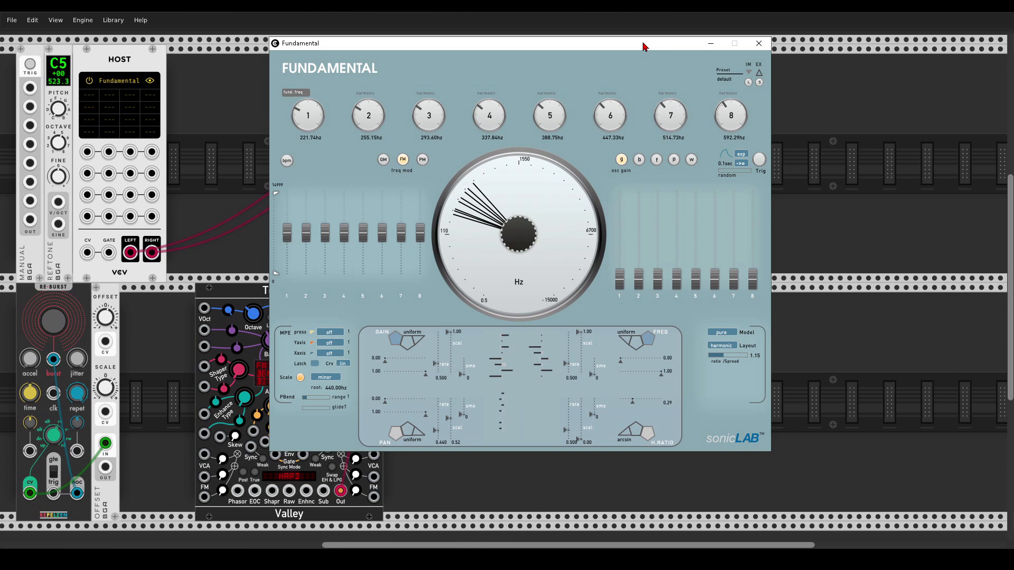
# - Patch REFTONE's V/OCT output to HOST's CV input and MANUAL's first output to HOST's GATE input
pyautogui.moveTo(644, 44); pyautogui.dragTo(716, 52)
pyautogui.moveTo(277, 153); pyautogui.dragTo(332, 227)
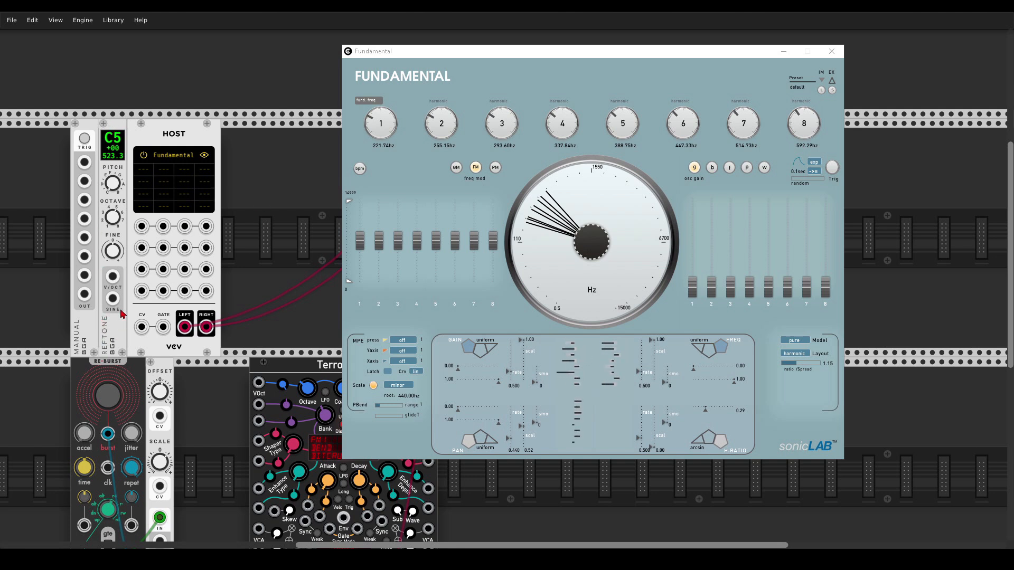
pyautogui.moveTo(111, 278); pyautogui.dragTo(143, 327)
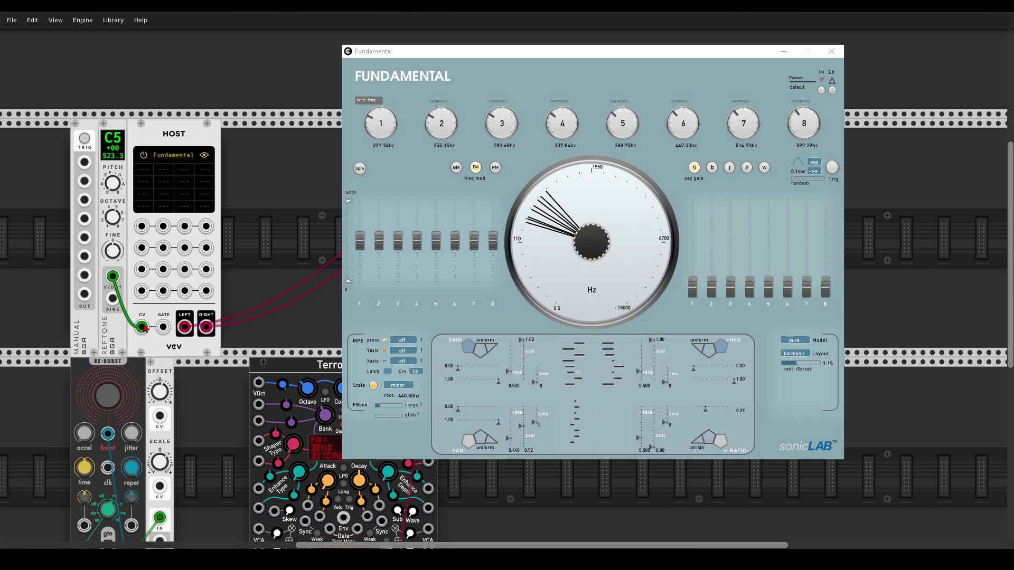
pyautogui.moveTo(82, 164); pyautogui.dragTo(163, 327)
# - Test-trigger the Fundamental voice repeatedly from the MANUAL module
pyautogui.click(83, 142)
pyautogui.click(83, 142)
pyautogui.click(83, 141)
pyautogui.click(83, 141)
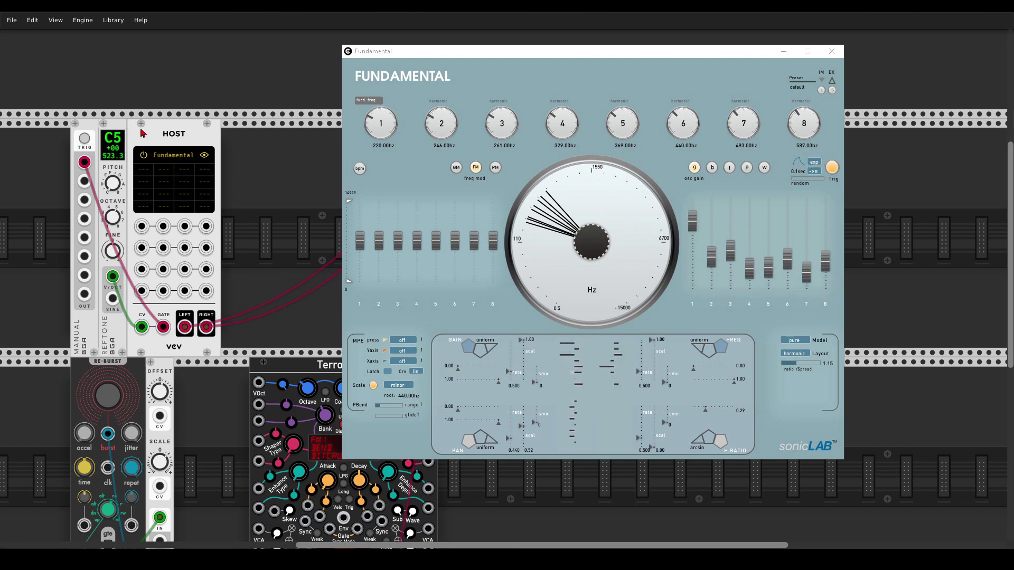
pyautogui.click(84, 142)
pyautogui.click(85, 142)
pyautogui.click(85, 141)
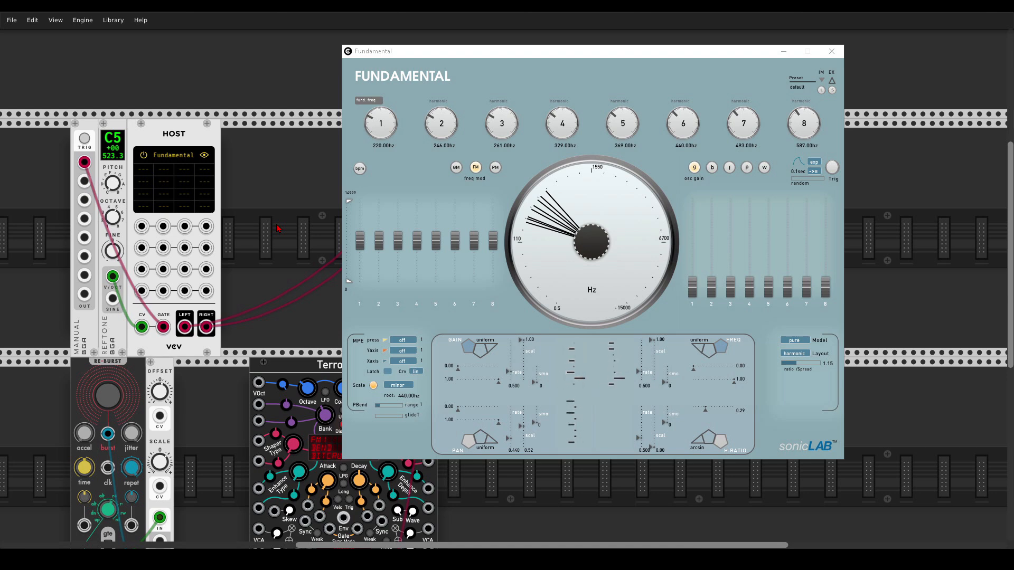
# - Remove the MANUAL cable from HOST's GATE input and patch RE-BURST's gate/trigger output into it instead
pyautogui.scroll(-4, 278, 228)
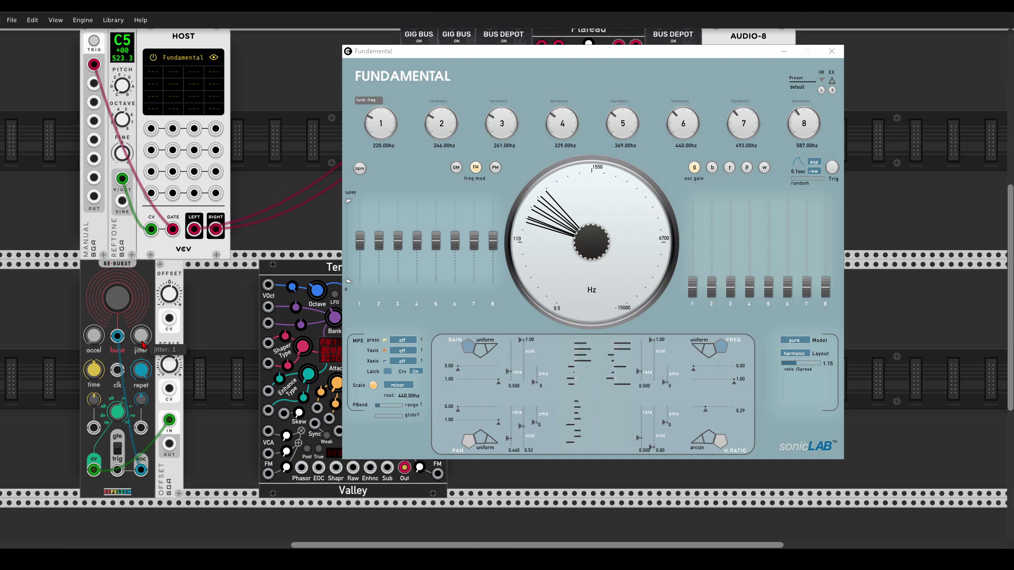
pyautogui.rightClick(171, 233)
pyautogui.moveTo(172, 234); pyautogui.dragTo(118, 470)
# - Assign Fundamental's harmonic ratio, set to 1.19, to HOST's first parameter slot and modulate it from the OFFSET module's output
pyautogui.moveTo(270, 180); pyautogui.dragTo(241, 217)
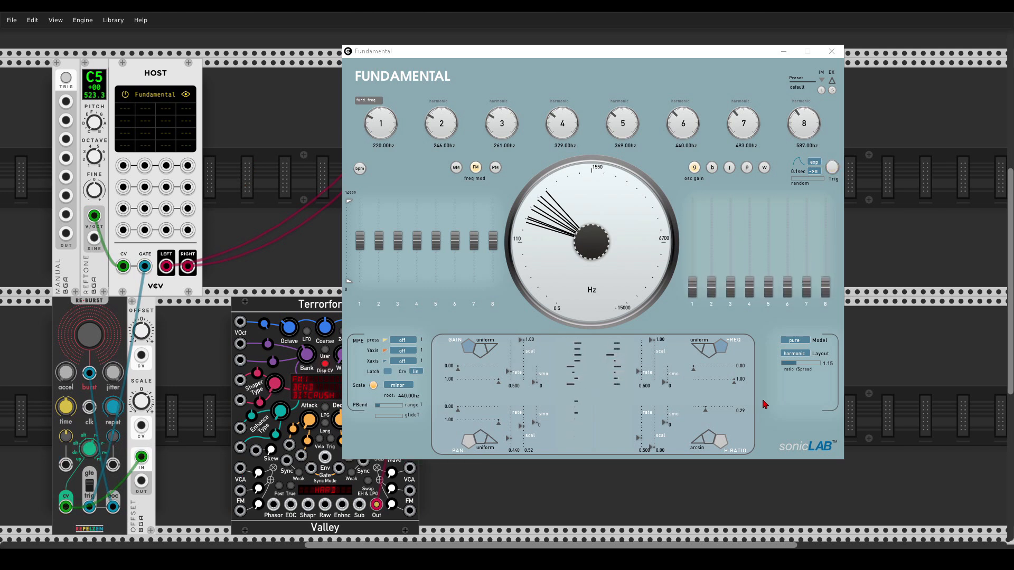
pyautogui.moveTo(792, 369); pyautogui.dragTo(799, 368)
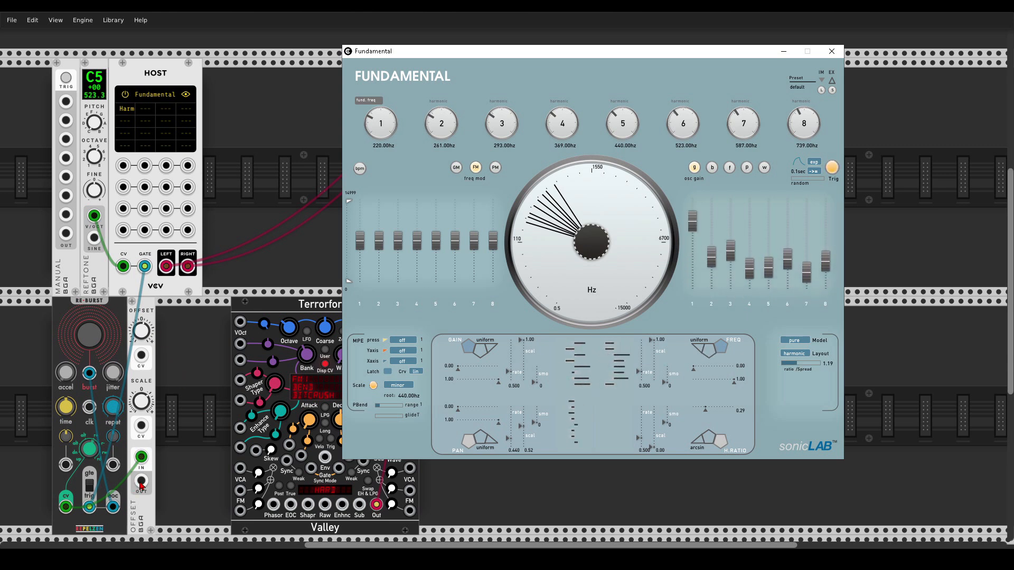
pyautogui.moveTo(141, 480); pyautogui.dragTo(123, 165)
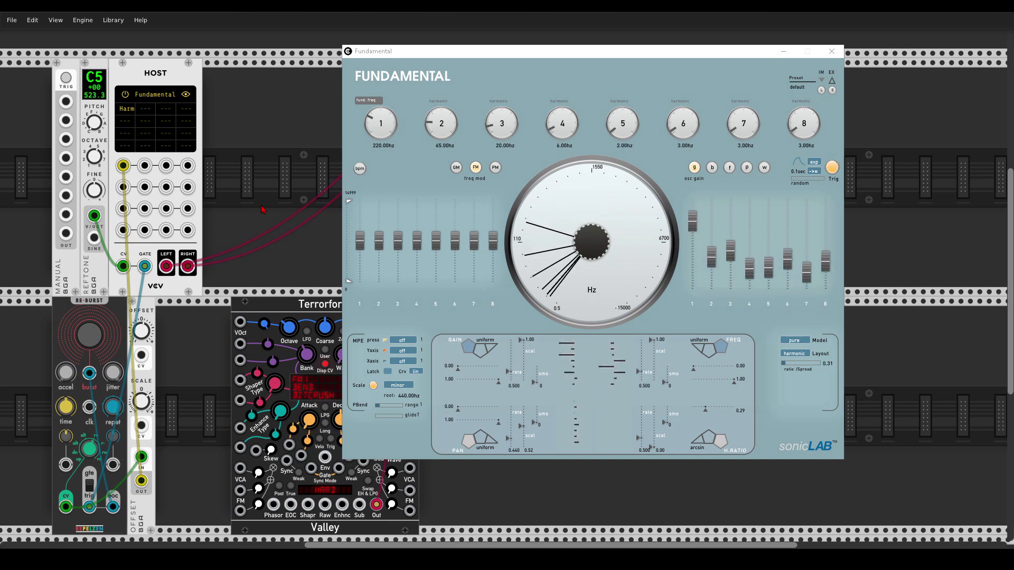
# - Vary Terrorform's wave, enhance depth and sub oscillator wave while the modulated Fundamental voice plays
pyautogui.moveTo(315, 191); pyautogui.dragTo(5, 198)
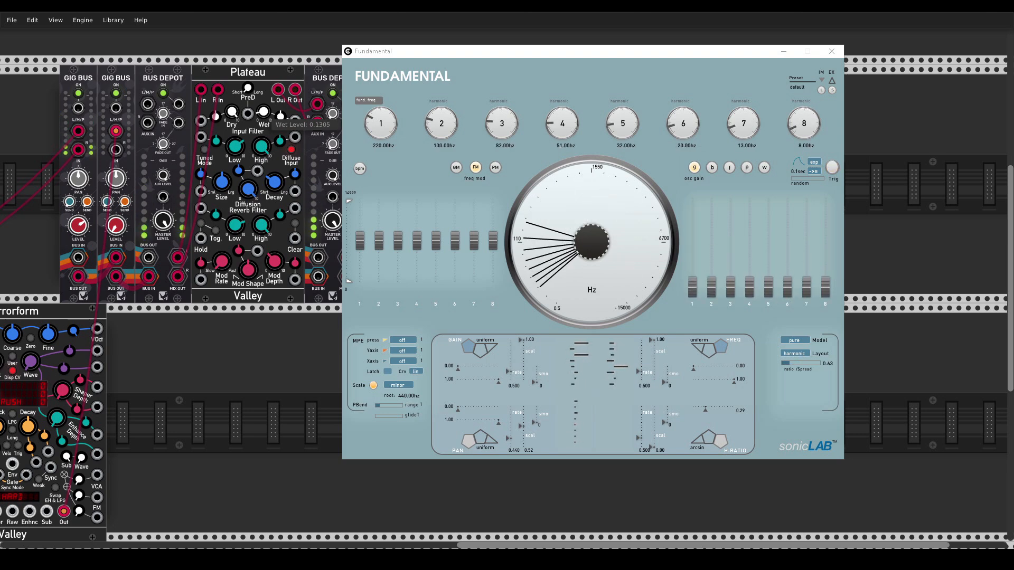
pyautogui.moveTo(31, 229); pyautogui.dragTo(233, 202)
pyautogui.scroll(-1, 236, 214)
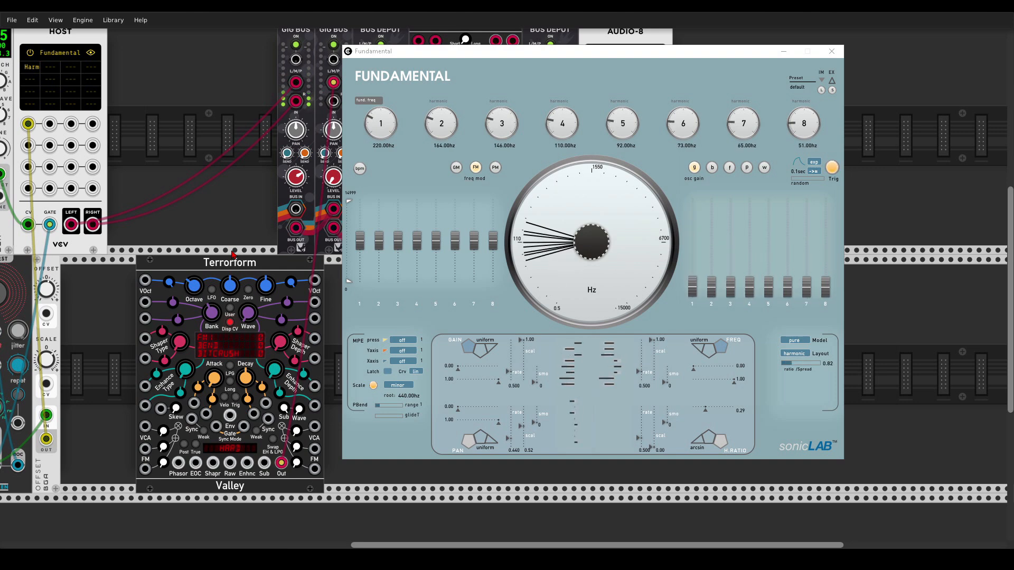
pyautogui.moveTo(245, 247); pyautogui.dragTo(194, 260)
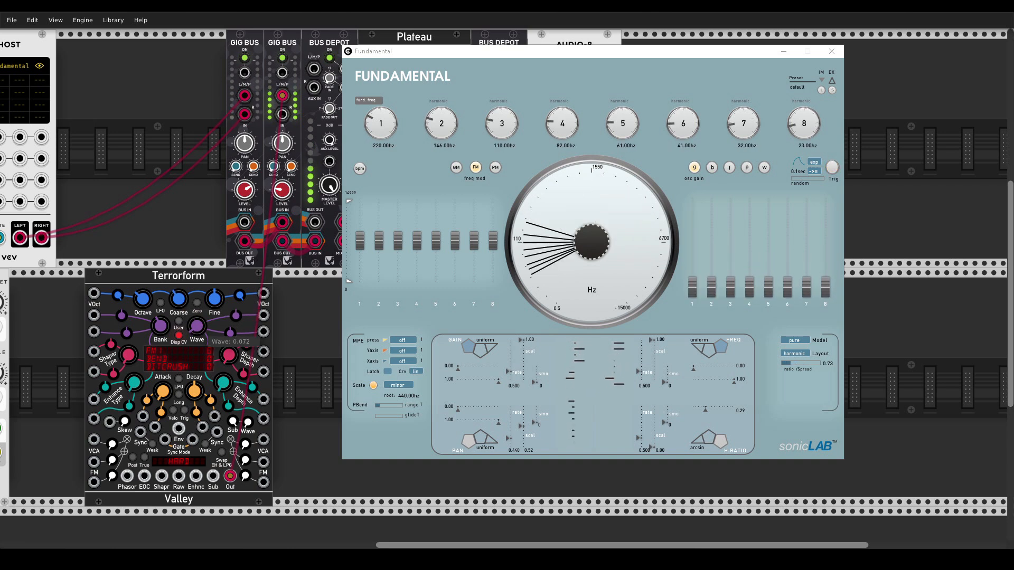
pyautogui.moveTo(248, 422); pyautogui.dragTo(248, 423)
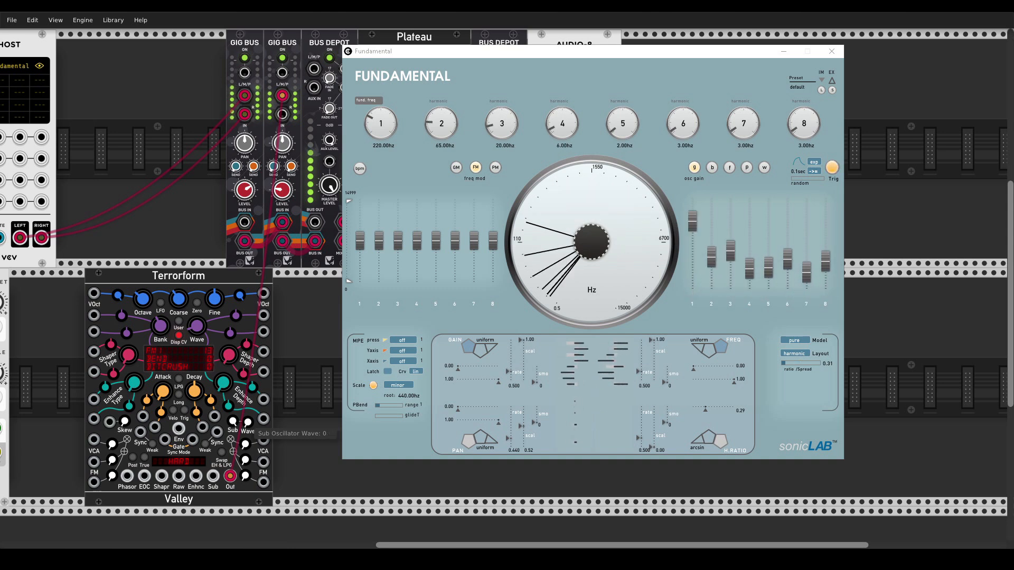
pyautogui.moveTo(197, 326)
pyautogui.mouseDown()
pyautogui.moveTo(197, 298)
pyautogui.moveTo(197, 319)
pyautogui.mouseUp()
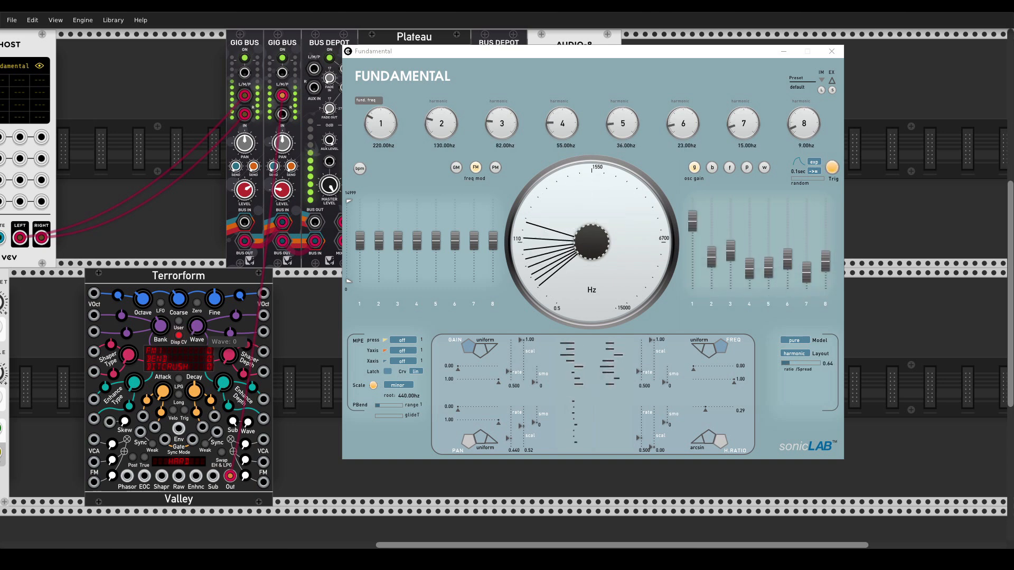
pyautogui.moveTo(221, 383); pyautogui.dragTo(225, 560)
pyautogui.moveTo(197, 326)
pyautogui.mouseDown()
pyautogui.moveTo(196, 293)
pyautogui.moveTo(197, 330)
pyautogui.mouseUp()
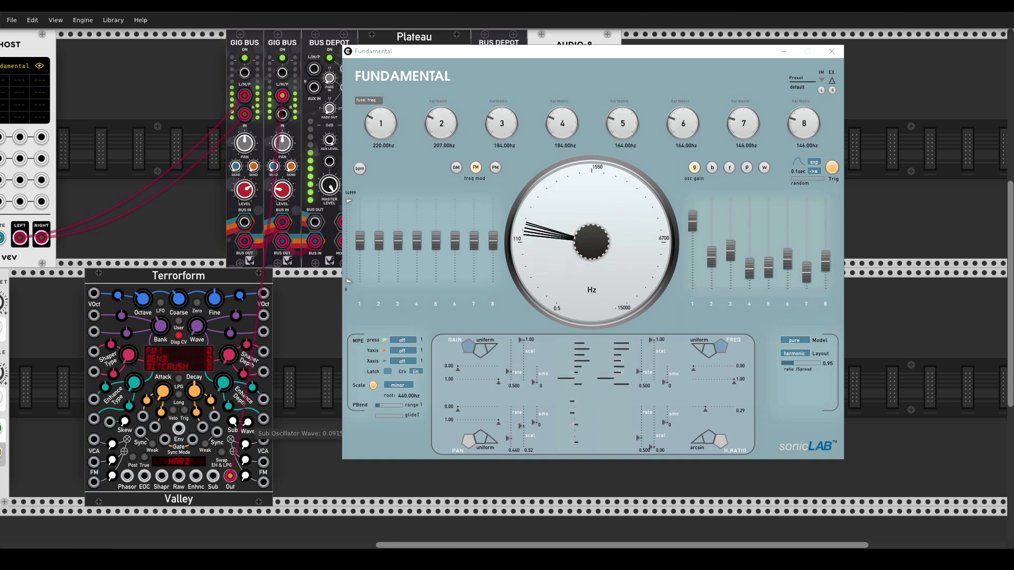
pyautogui.moveTo(248, 422); pyautogui.dragTo(248, 469)
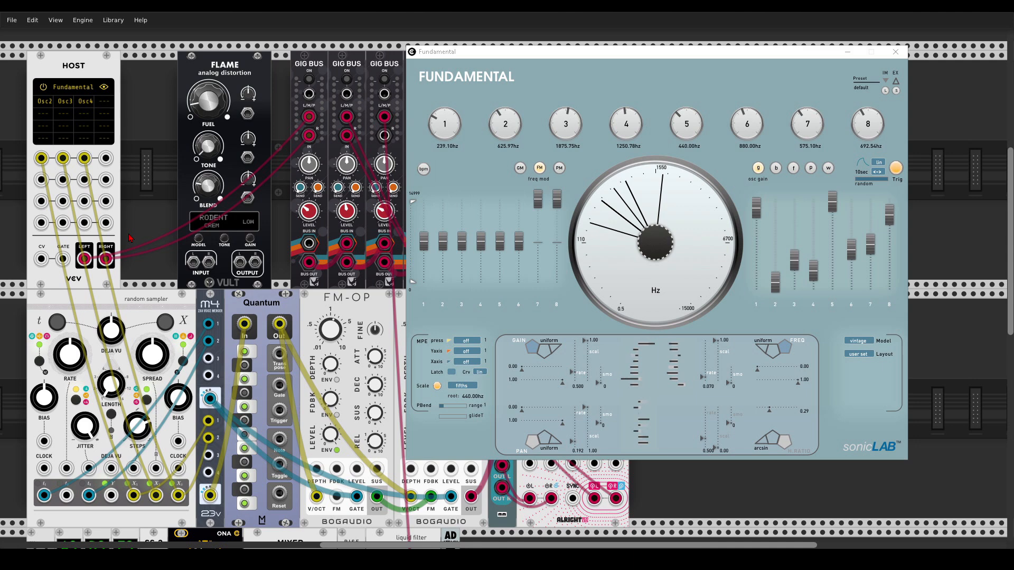
# - Examine the random sampler patched to HOST's oscillator parameters and switch on the first GIG BUS channel carrying Fundamental
pyautogui.scroll(-2, 129, 238)
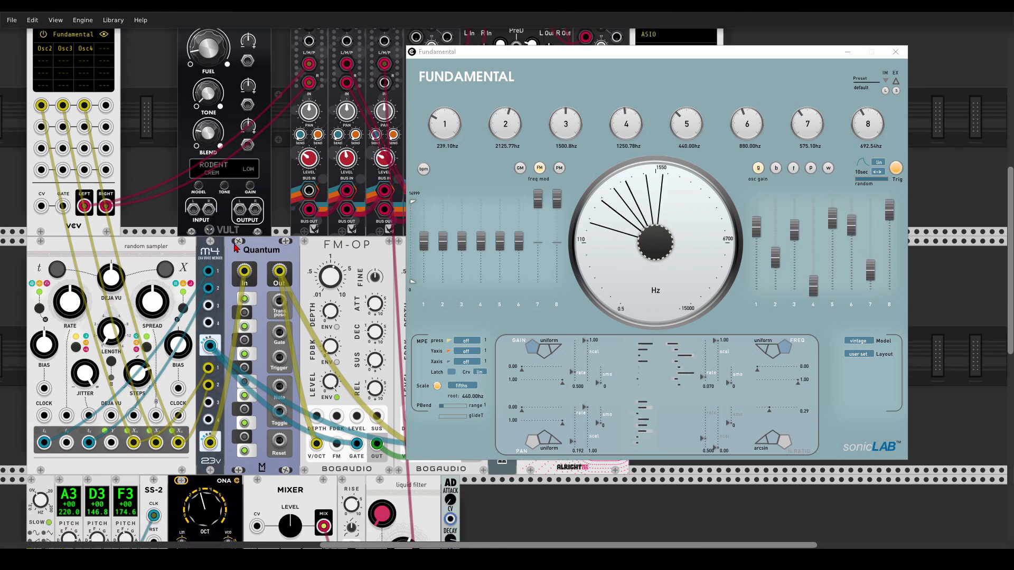
pyautogui.moveTo(96, 380)
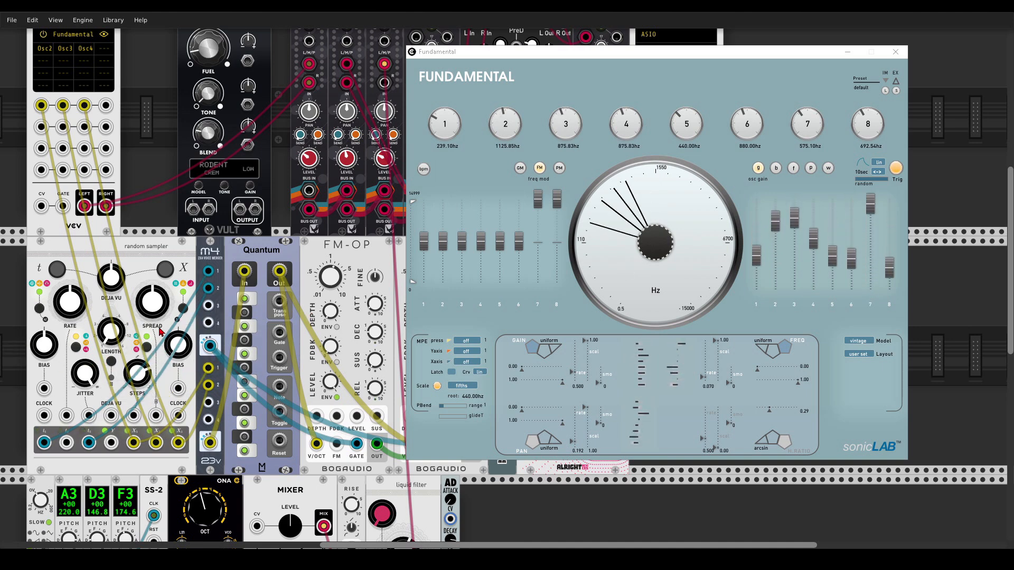
pyautogui.scroll(2, 159, 331)
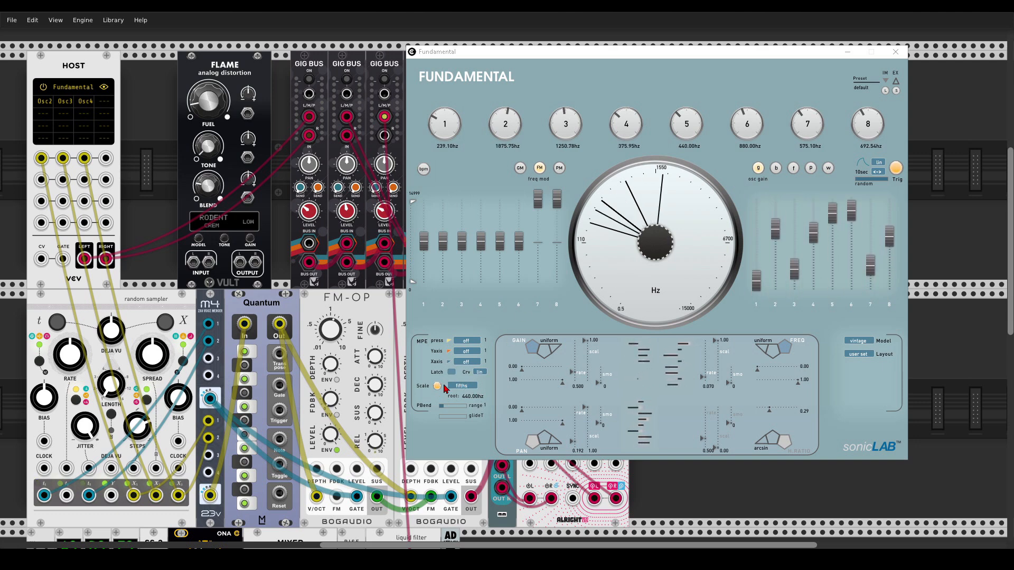
pyautogui.click(309, 80)
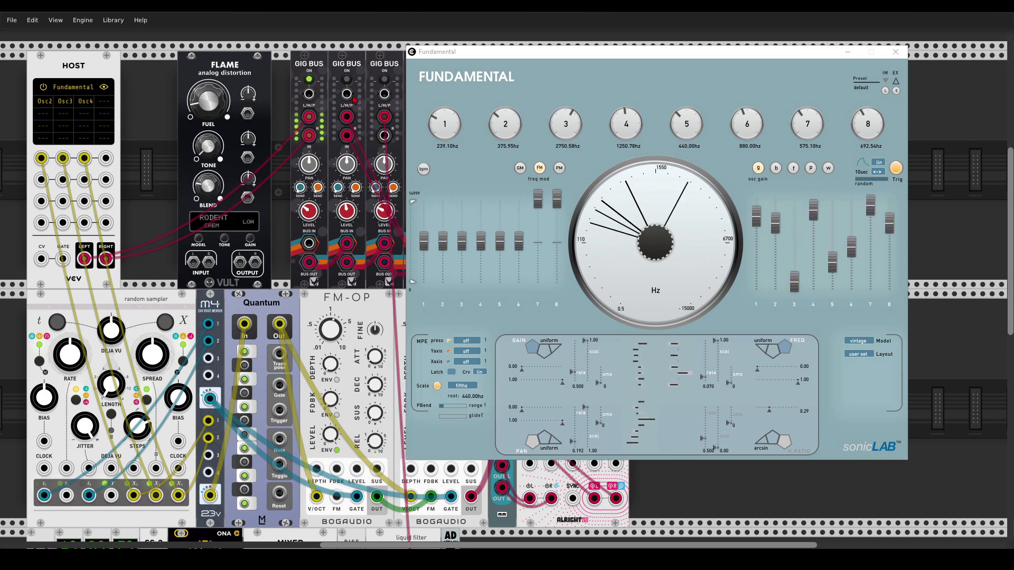
# - Route HOST's left and right outputs through the FLAME analog distortion into the first GIG BUS channel
pyautogui.moveTo(113, 320)
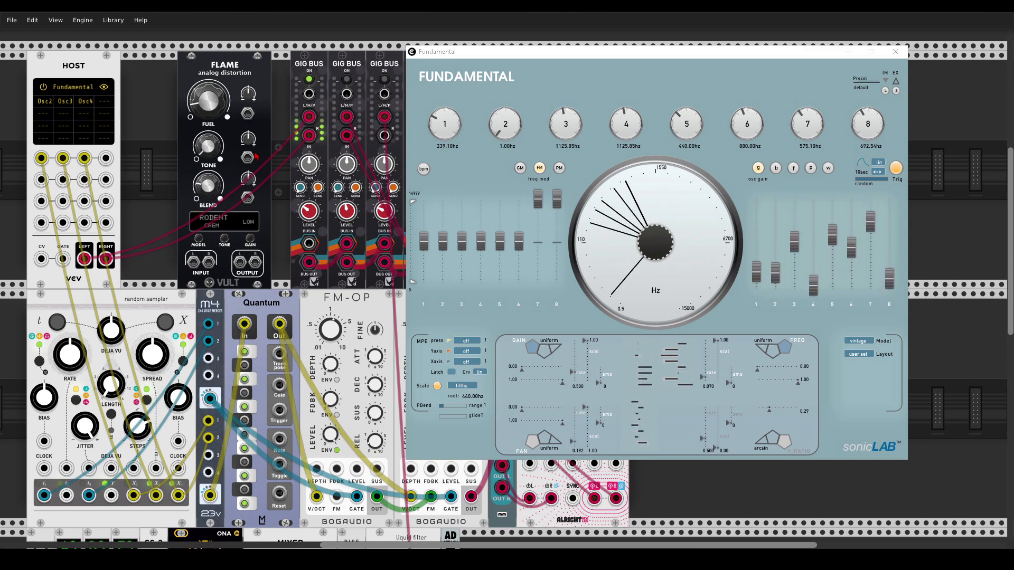
pyautogui.moveTo(301, 128); pyautogui.dragTo(193, 262)
pyautogui.moveTo(308, 136); pyautogui.dragTo(255, 261)
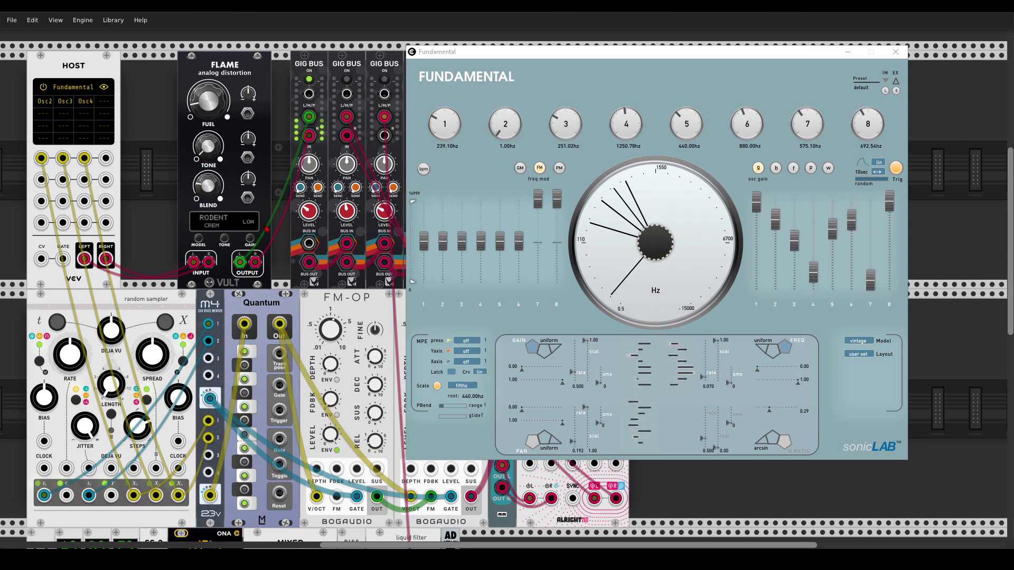
# - Examine the REFTONE, ONA, MIXER and liquid filter voice and switch on the third GIG BUS channel
pyautogui.moveTo(284, 266); pyautogui.dragTo(121, 143)
pyautogui.scroll(-3, 121, 143)
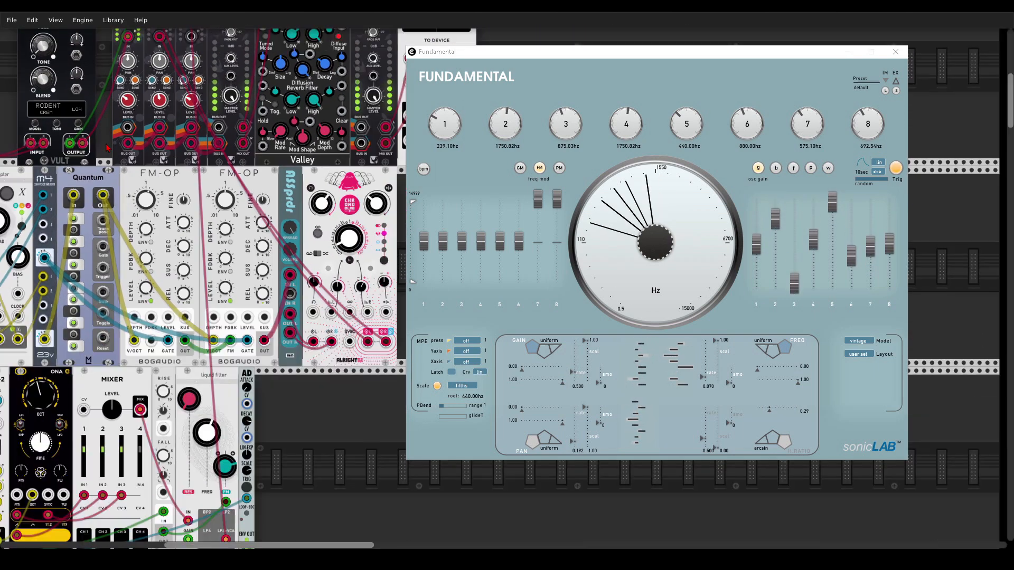
pyautogui.scroll(-1, 107, 148)
pyautogui.moveTo(225, 273); pyautogui.dragTo(275, 300)
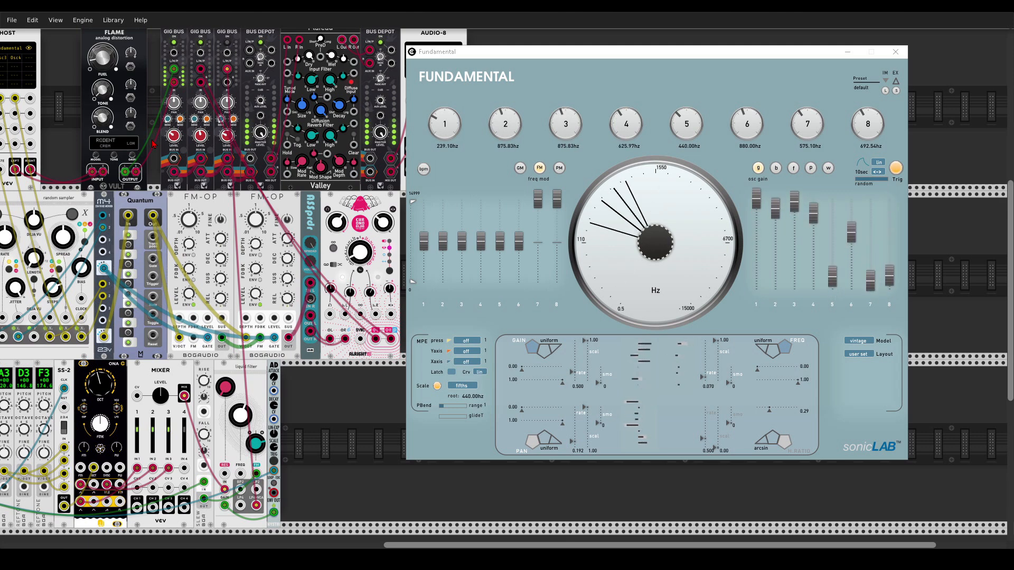
pyautogui.moveTo(152, 141); pyautogui.dragTo(232, 74)
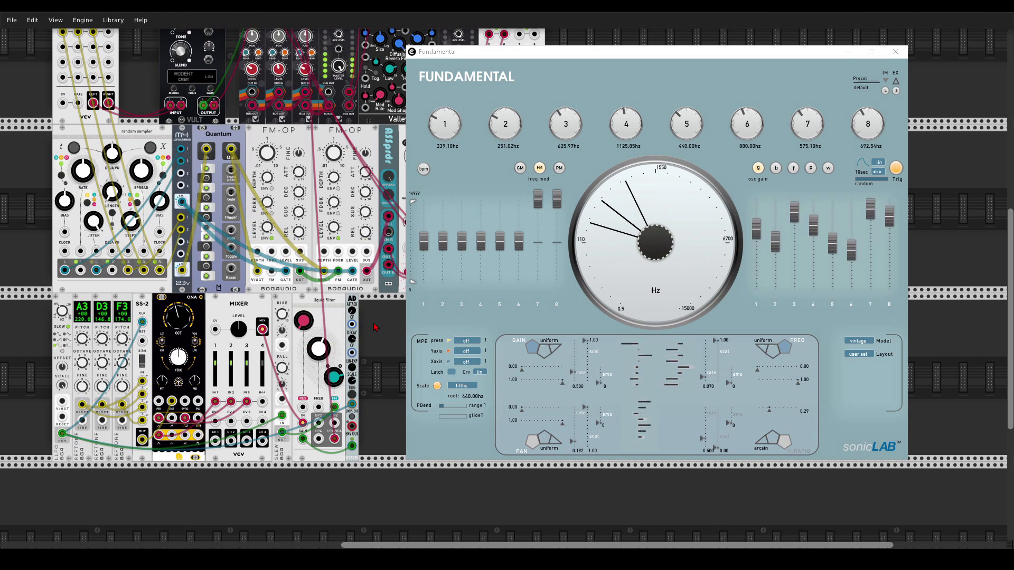
pyautogui.scroll(5, 306, 211)
pyautogui.click(300, 109)
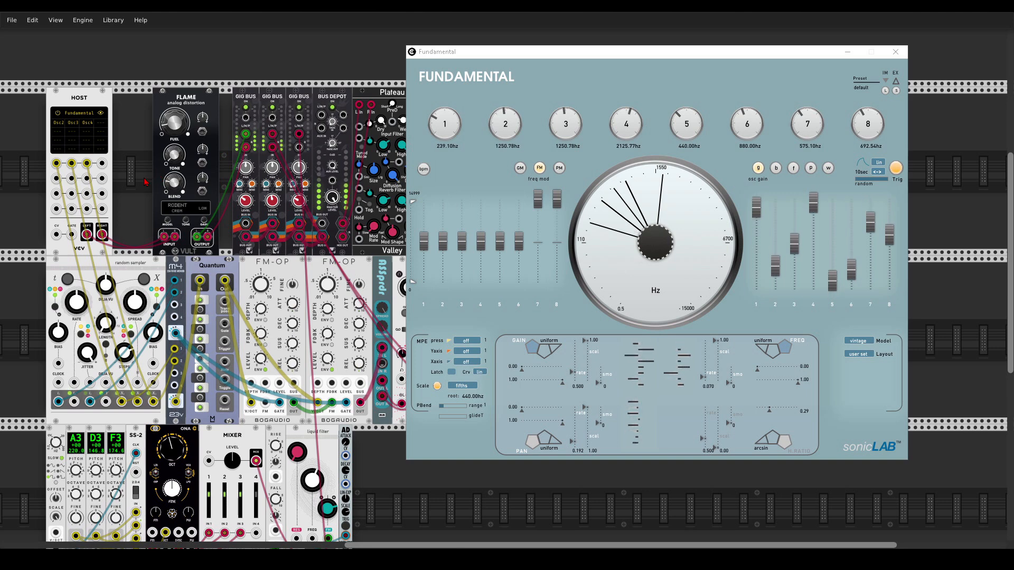
pyautogui.scroll(-1, 143, 183)
pyautogui.scroll(-1, 144, 184)
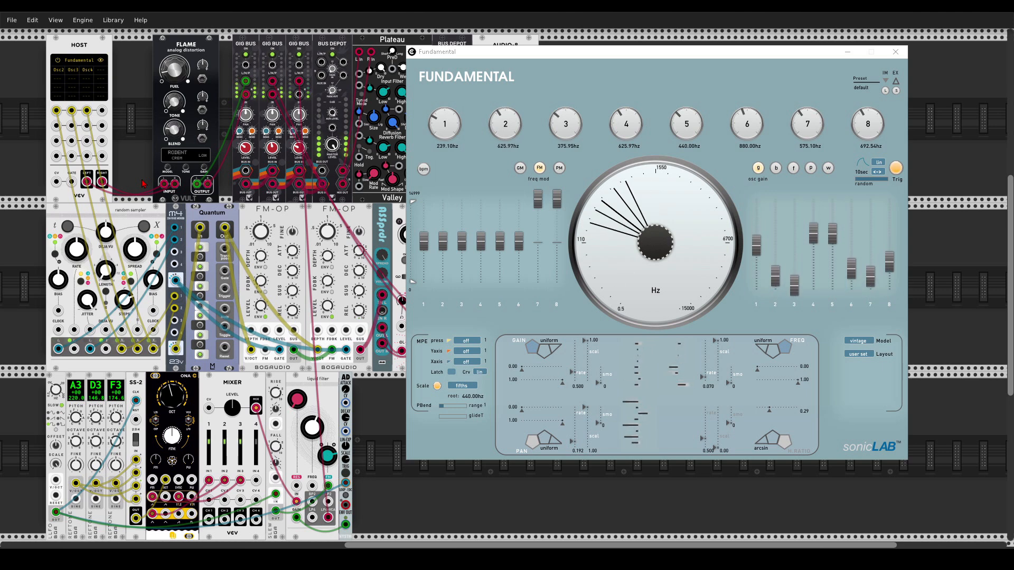
pyautogui.moveTo(142, 181); pyautogui.dragTo(107, 181)
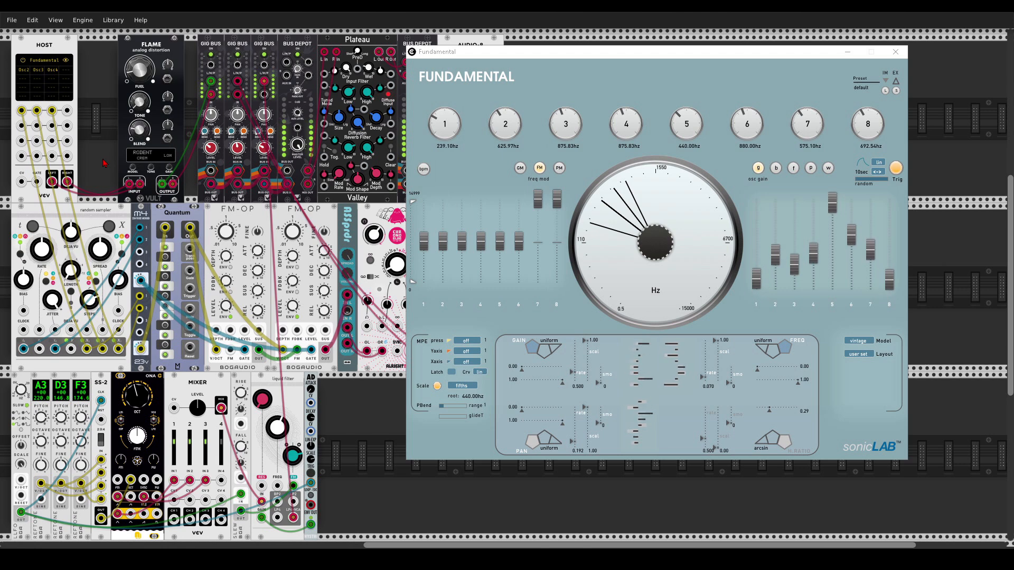